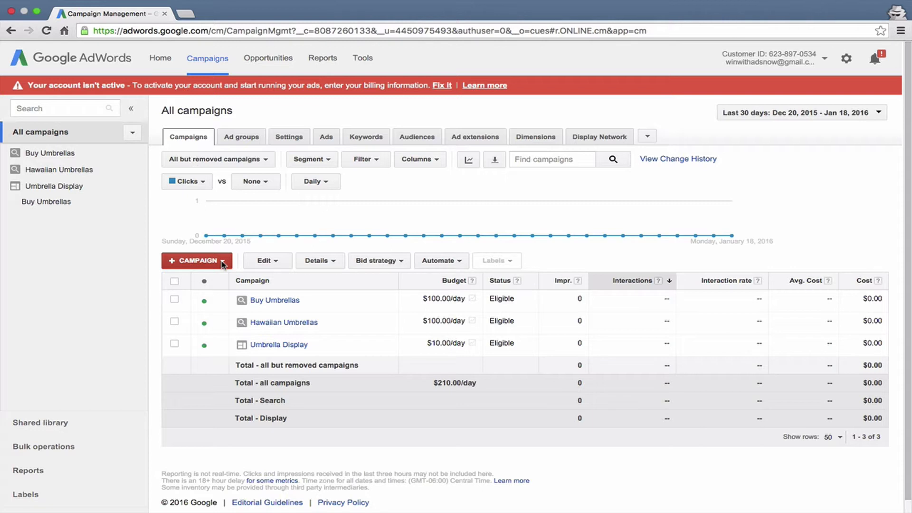
- Start a new Display Network only campaign with no marketing objective and all features, targeting the United States
left_click(223, 265)
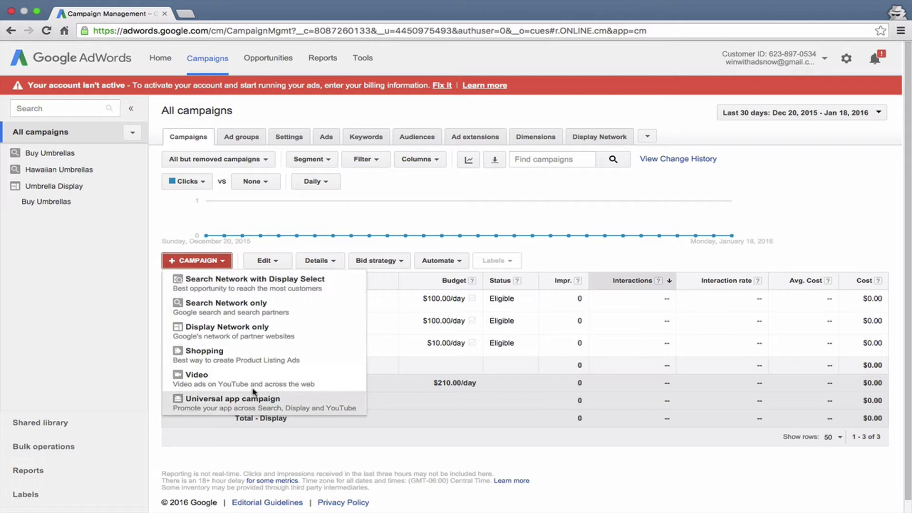
left_click(249, 332)
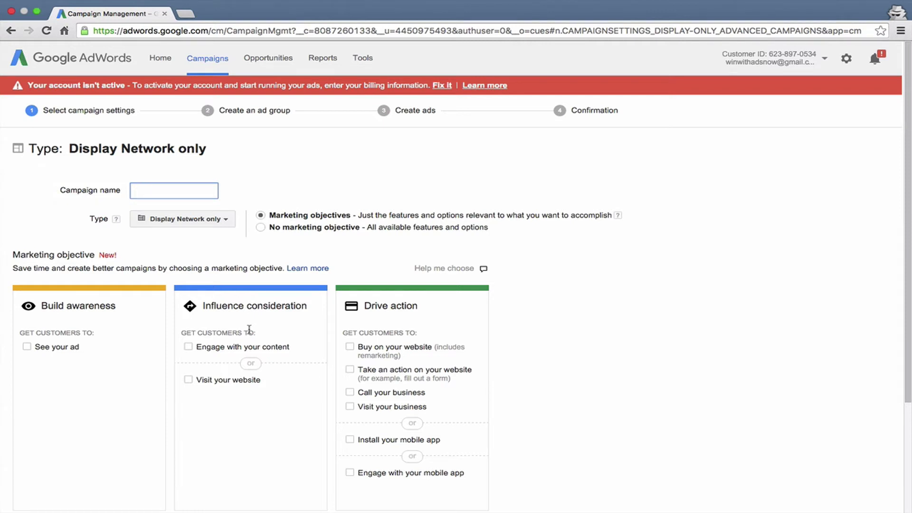
left_click(276, 229)
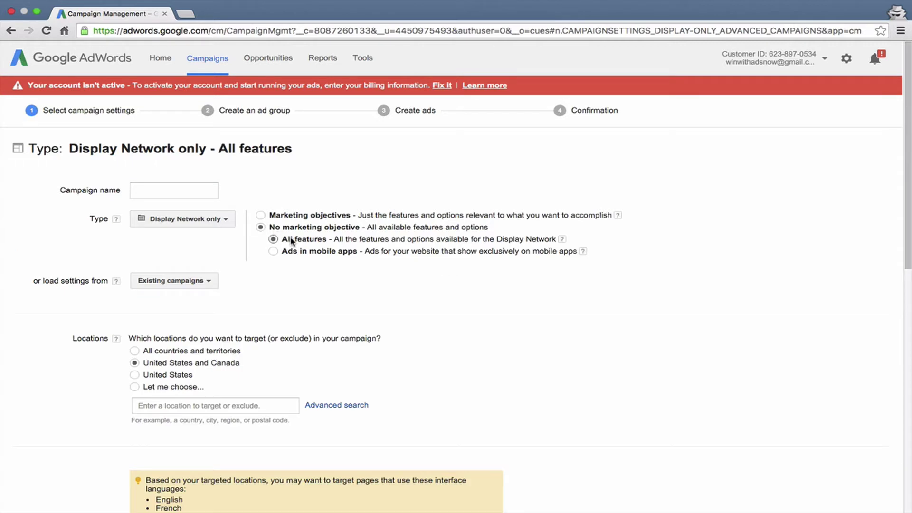
scroll(164, 328, "down", 4)
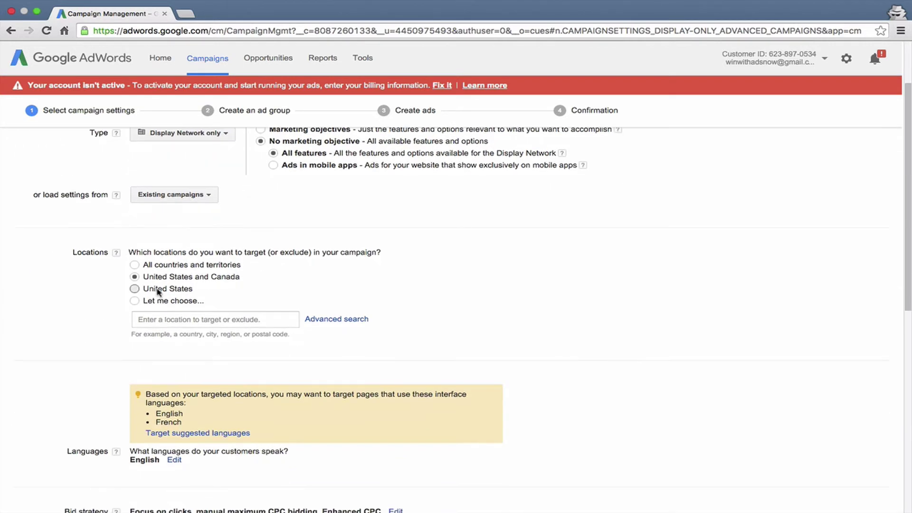
left_click(158, 292)
- Set the campaign budget to $10 per day and toggle Enhanced CPC in the bid strategy's advanced options
scroll(71, 306, "down", 4)
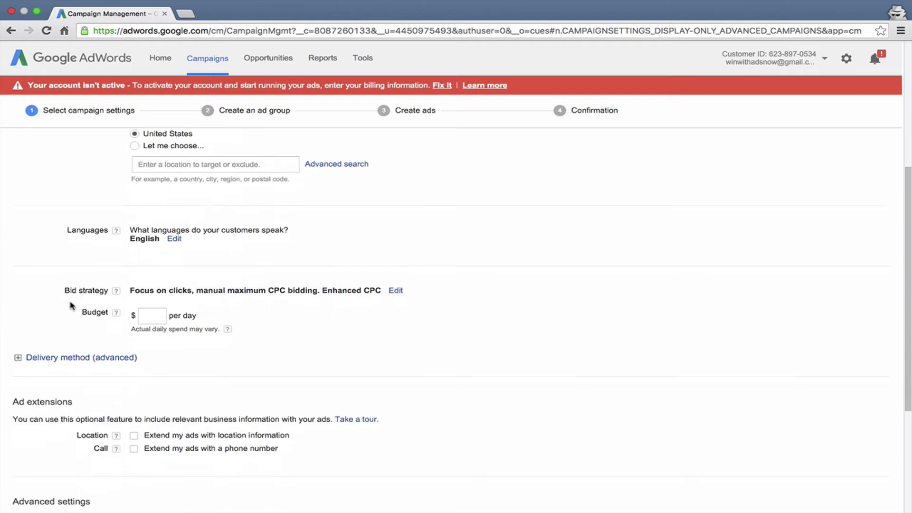
scroll(102, 271, "down", 1)
scroll(114, 252, "down", 2)
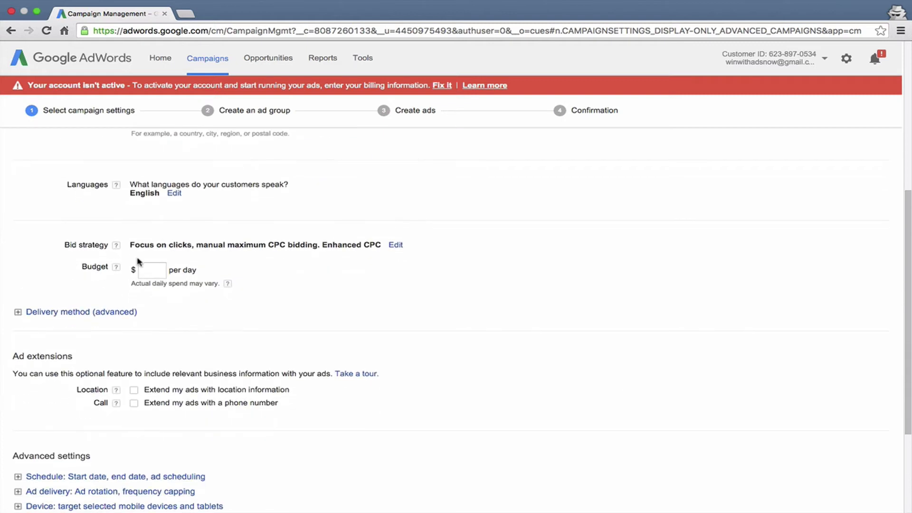
left_click(148, 265)
type("10")
left_click(395, 246)
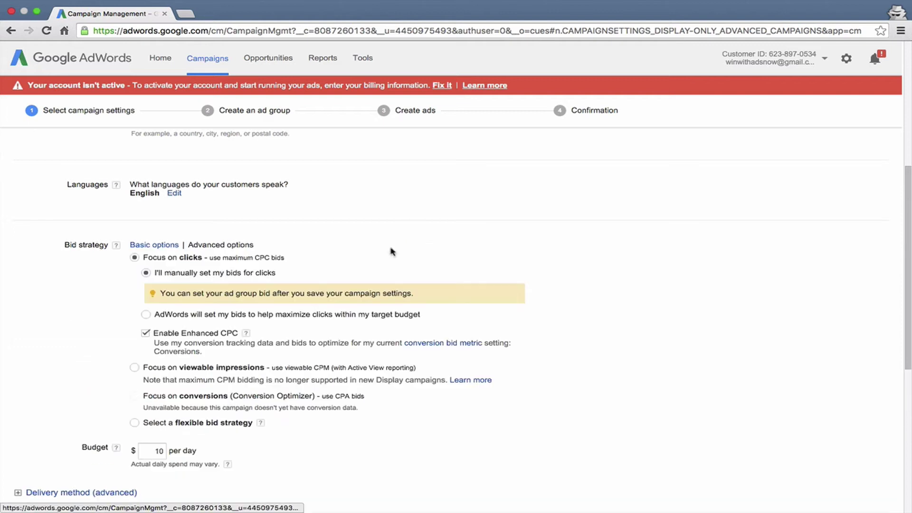
left_click(175, 333)
- Try to save the campaign settings without entering a campaign name
scroll(62, 321, "down", 2)
scroll(64, 322, "down", 5)
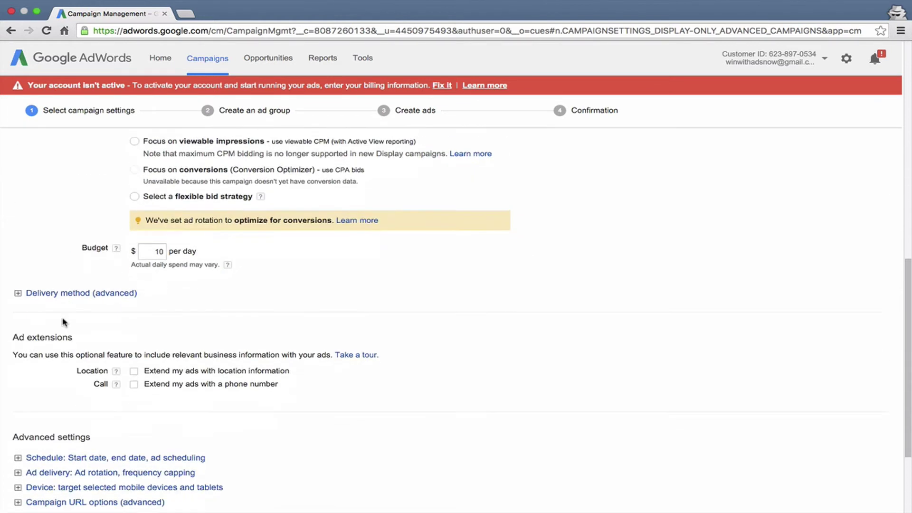
scroll(64, 322, "down", 2)
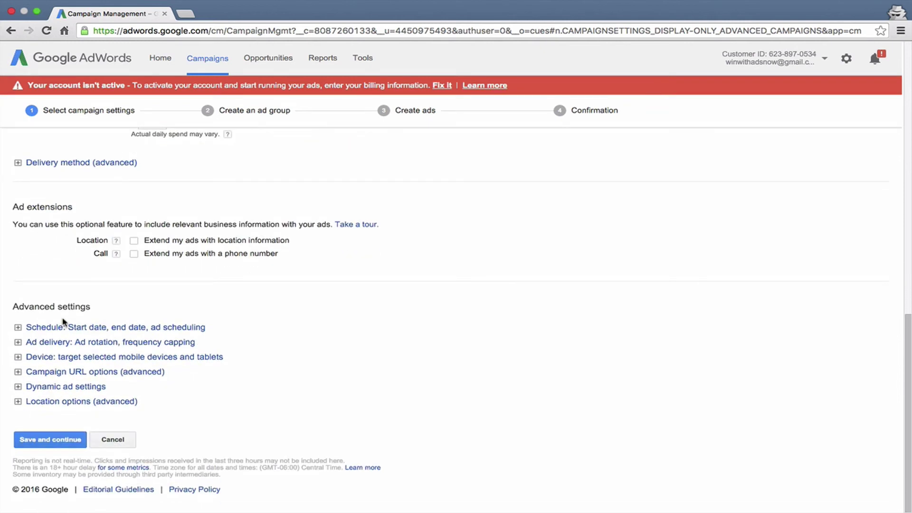
left_click(58, 438)
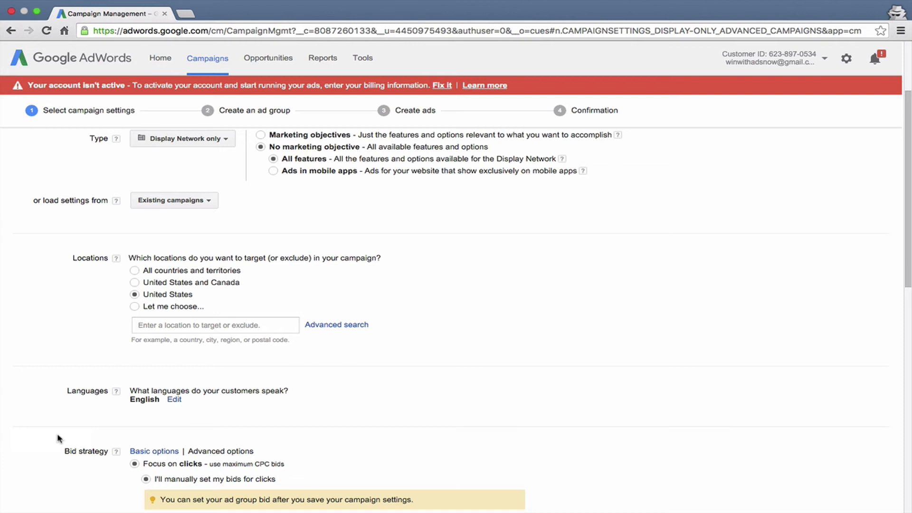
scroll(57, 433, "down", 5)
scroll(58, 435, "down", 7)
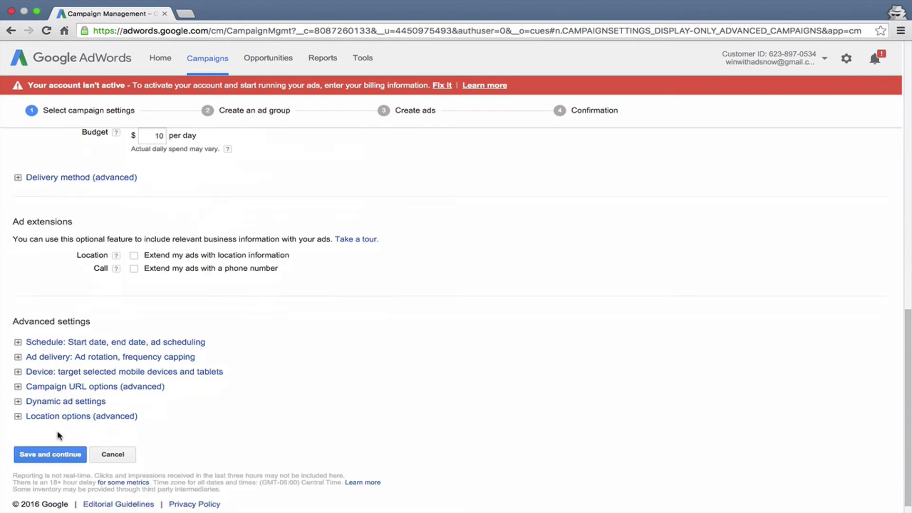
left_click(57, 436)
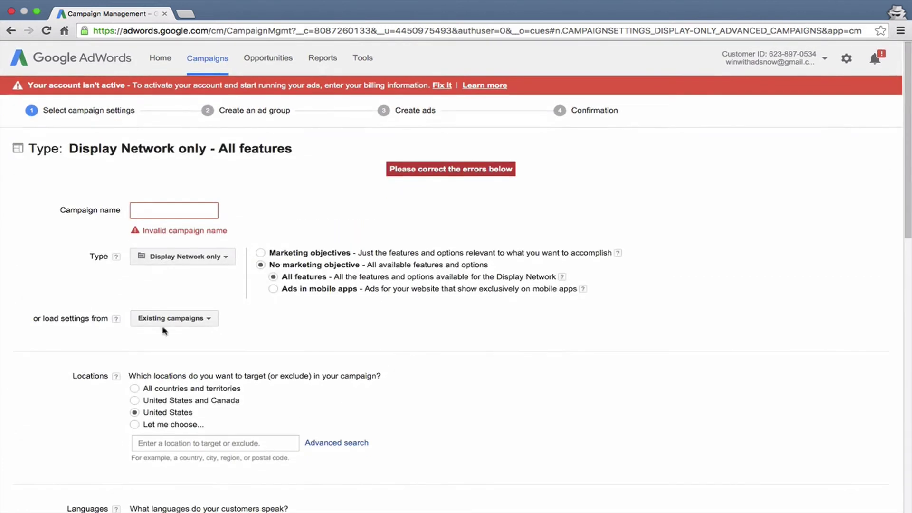
- Name the campaign Remarketing and save its settings to continue to ad group creation
left_click(146, 205)
type("Remarketing")
scroll(244, 208, "down", 15)
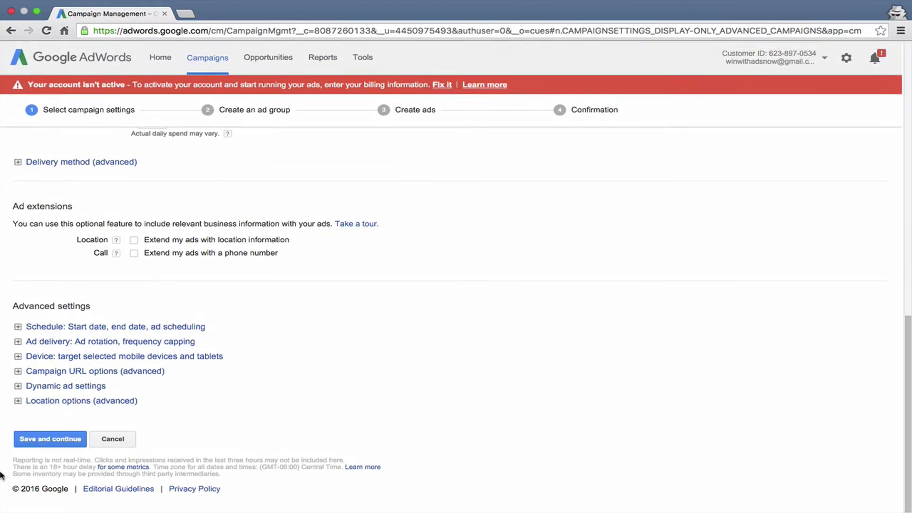
left_click(31, 445)
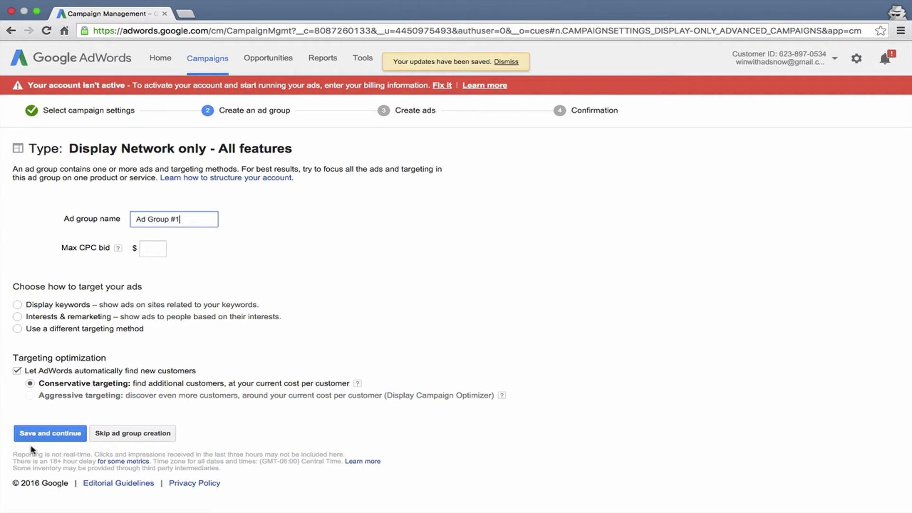
- Name the ad group Remarketing and set its maximum CPC bid to $1
triple_click(187, 217)
type("Remarketing")
left_click(153, 248)
type("1")
left_click(202, 262)
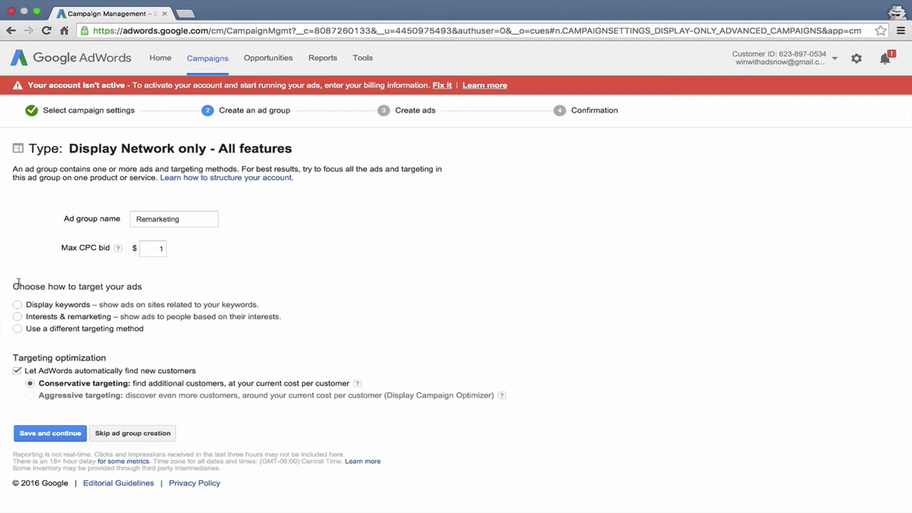
- Target the ad group by Interests & remarketing, adding the All visitors remarketing list
left_click(51, 317)
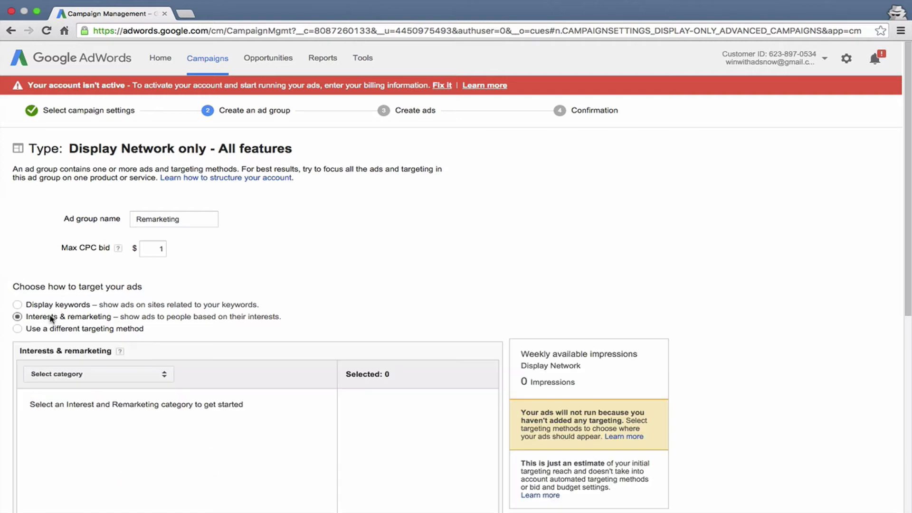
scroll(145, 338, "down", 2)
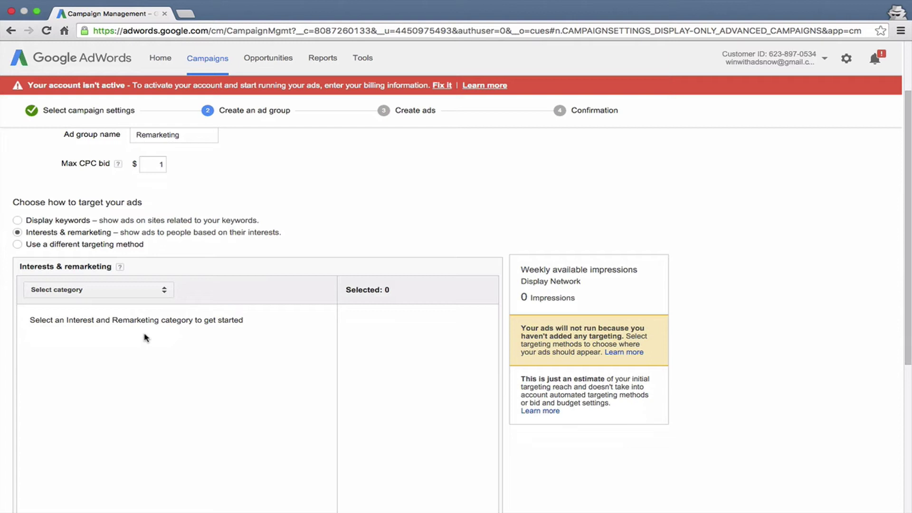
left_click(125, 297)
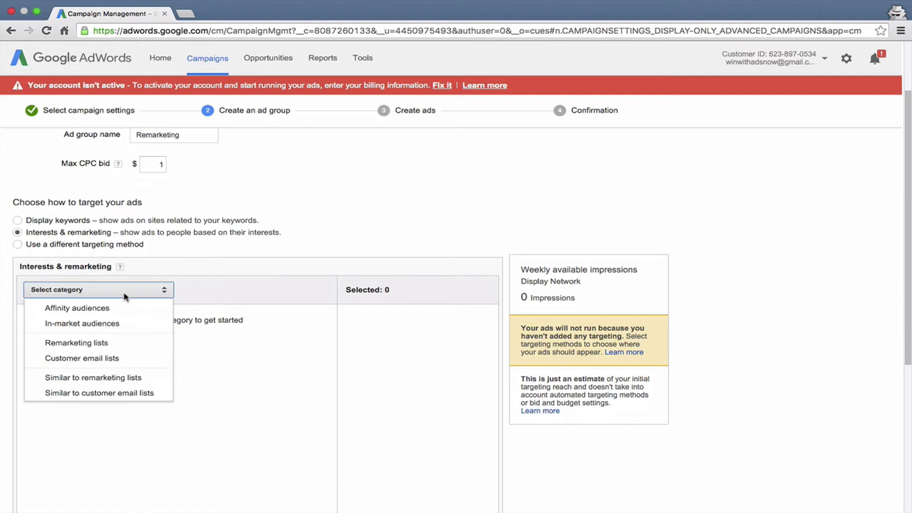
left_click(93, 343)
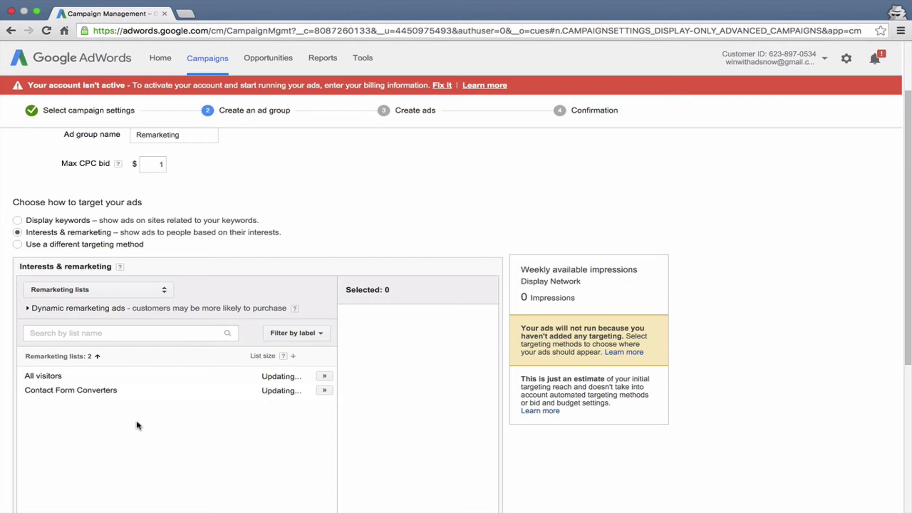
scroll(137, 425, "down", 2)
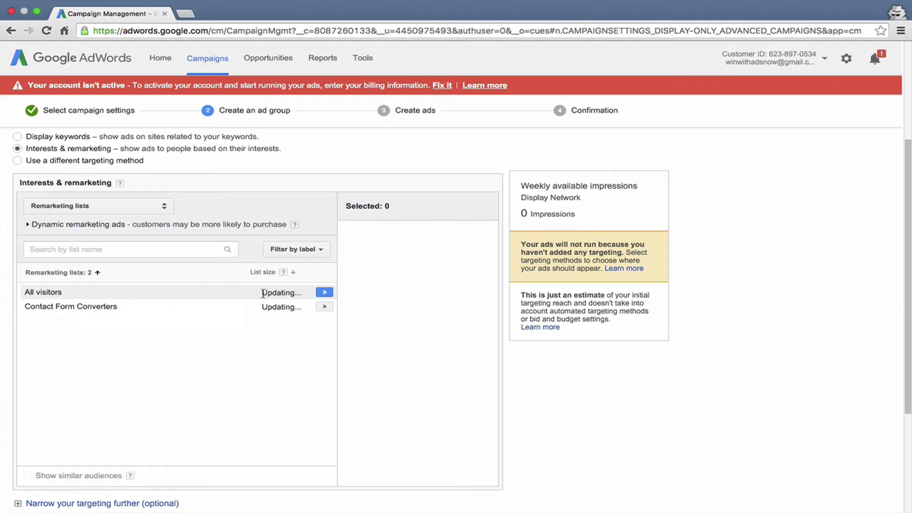
left_click_drag(262, 293, 301, 293)
left_click(266, 292)
left_click(323, 293)
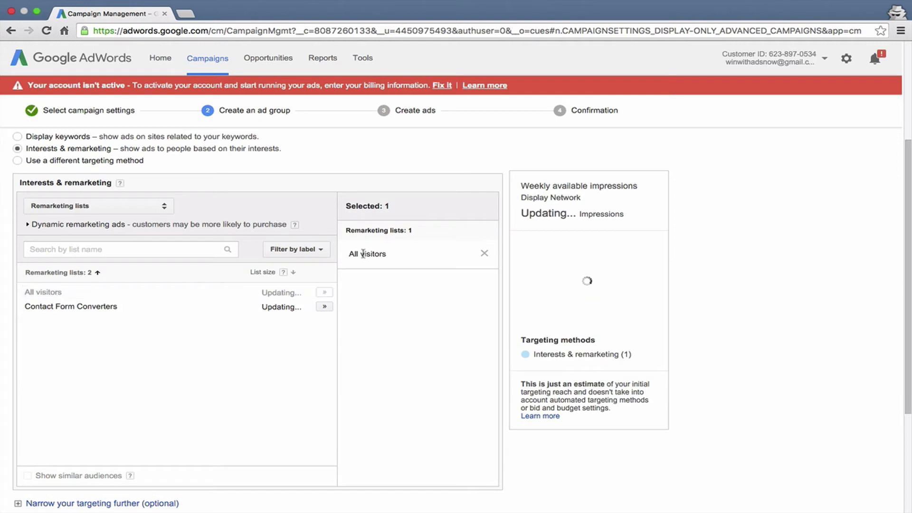
- Turn off automatic finding of new customers in targeting optimization and save the ad group
scroll(398, 354, "down", 4)
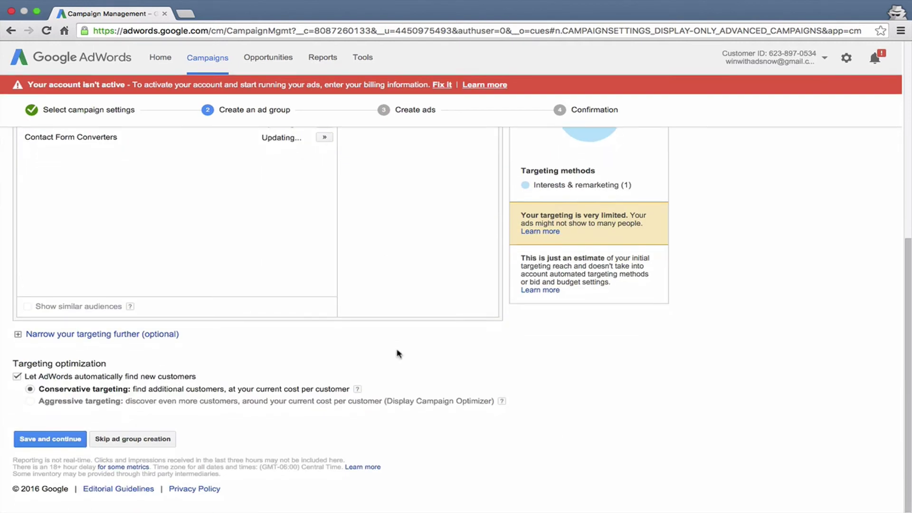
left_click(113, 379)
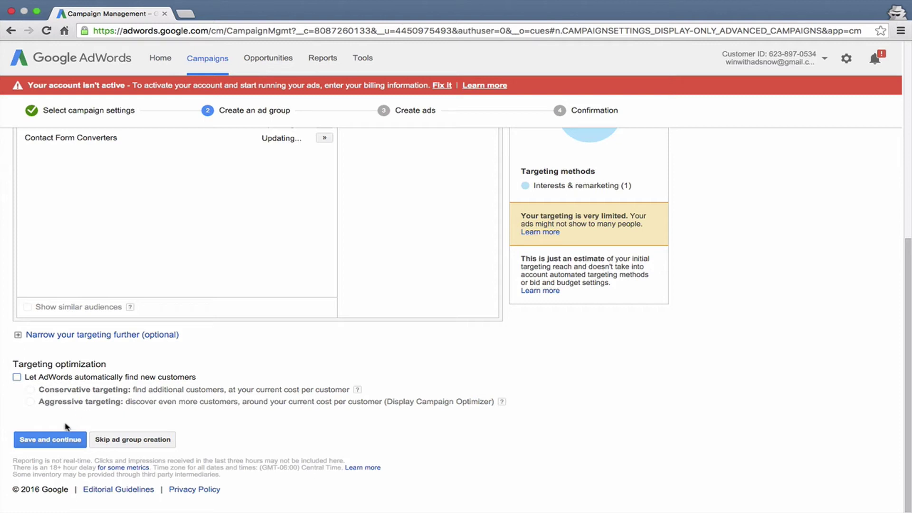
left_click(49, 441)
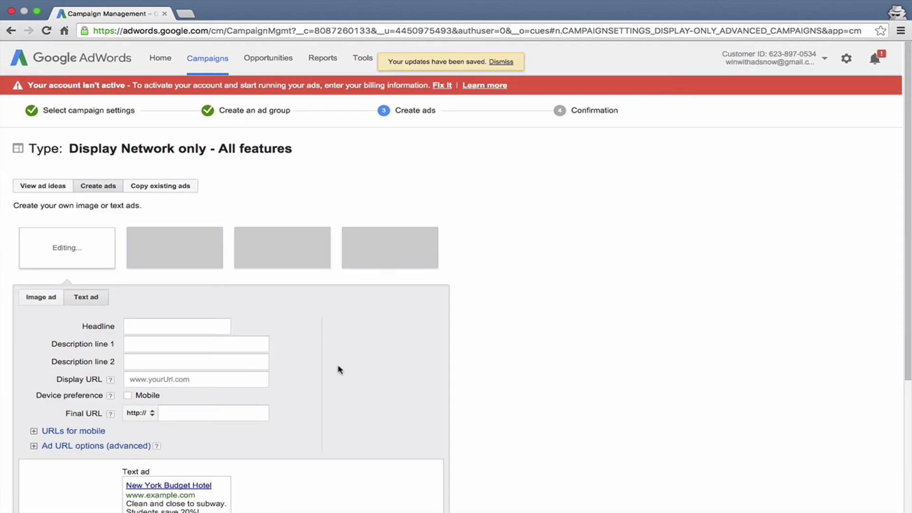
- Skip creating ads and open the Remarketing ad group's Display Network targeting
scroll(339, 369, "down", 4)
left_click(211, 445)
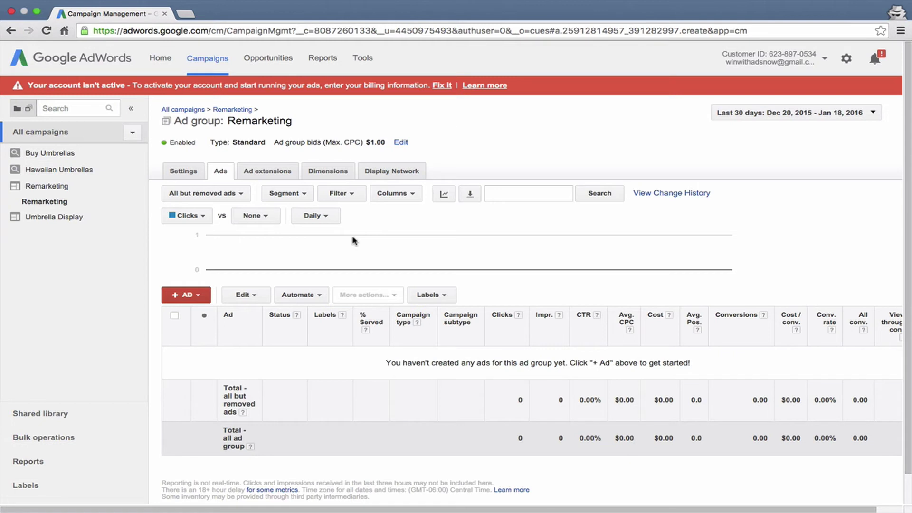
left_click(402, 174)
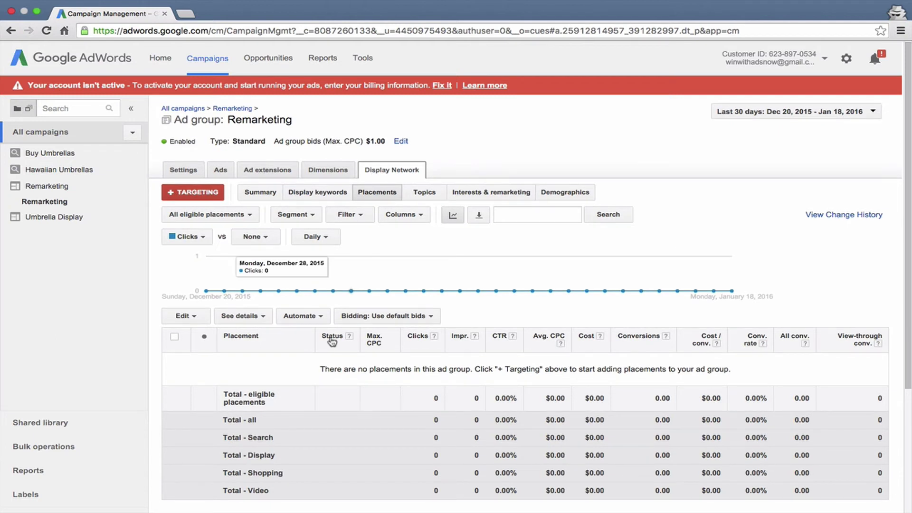
scroll(332, 342, "down", 4)
scroll(332, 346, "up", 4)
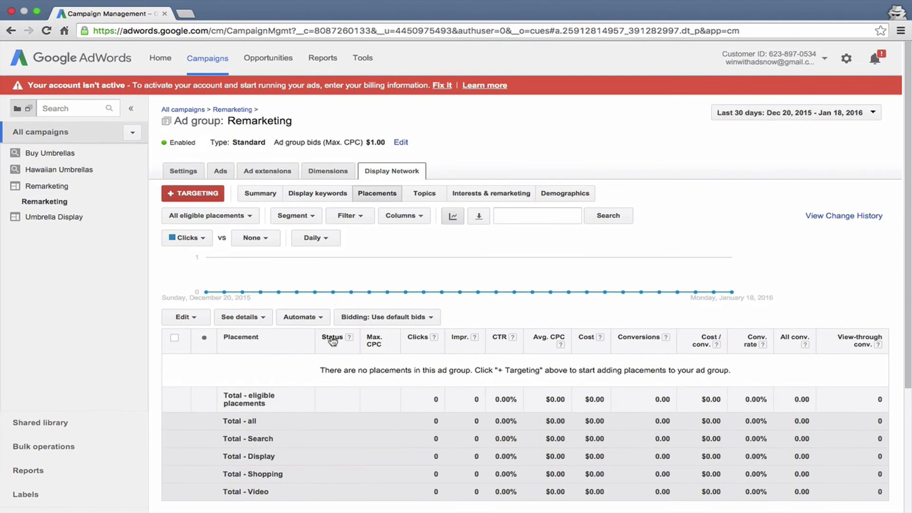
- Exclude the Contact Form Converters remarketing list from the campaign's Interests & remarketing audiences and save the exclusion
left_click(464, 192)
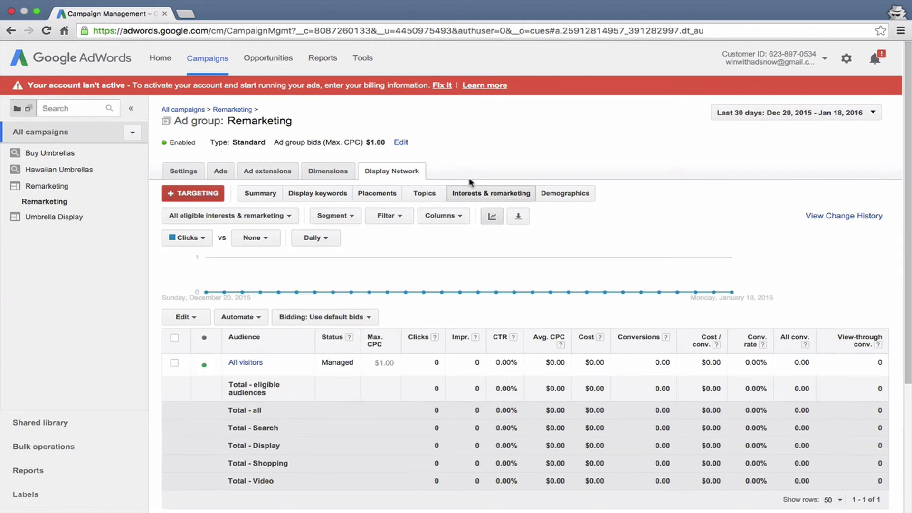
scroll(340, 306, "down", 4)
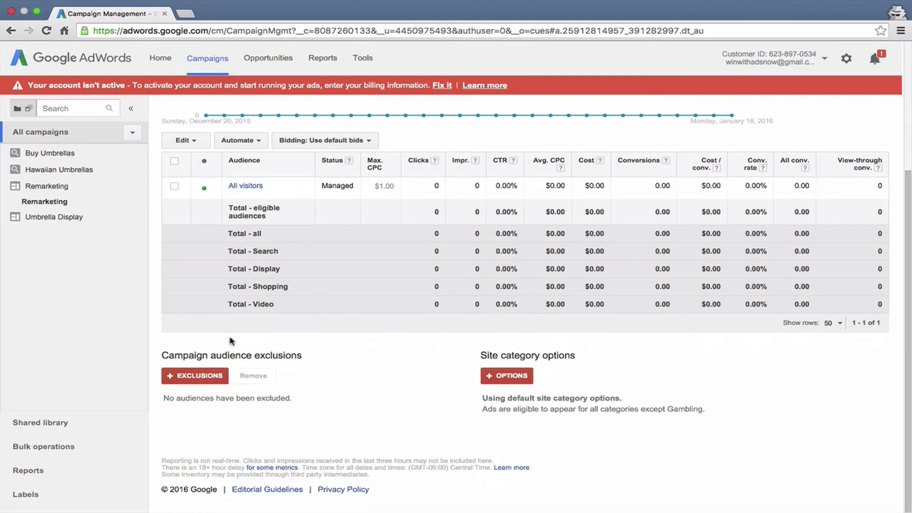
left_click(189, 377)
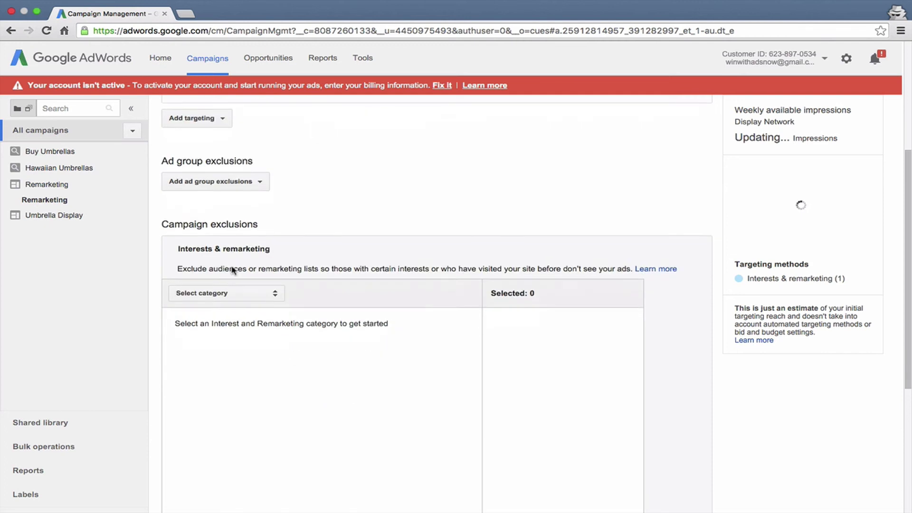
left_click(233, 269)
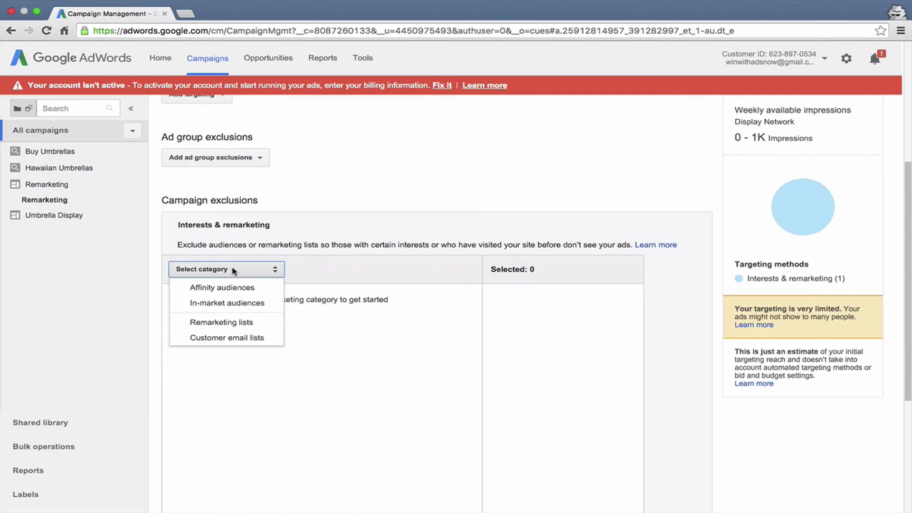
left_click(237, 322)
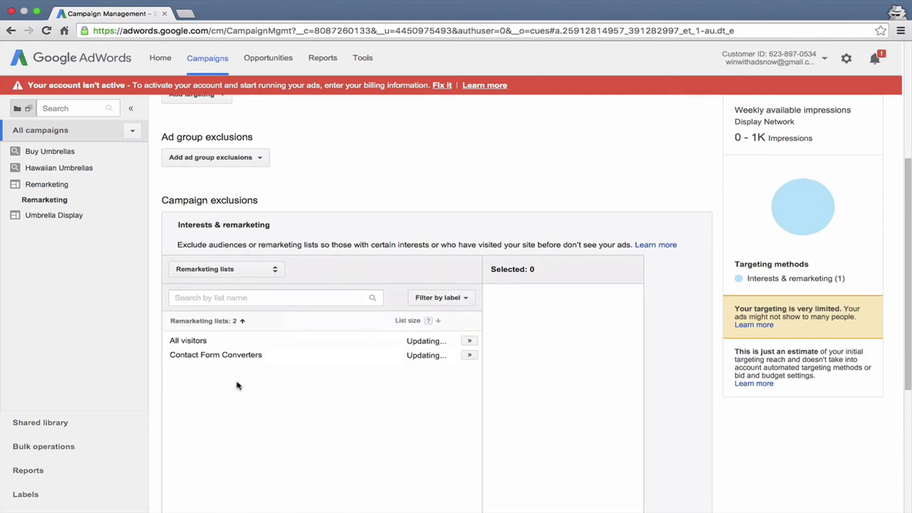
left_click(469, 356)
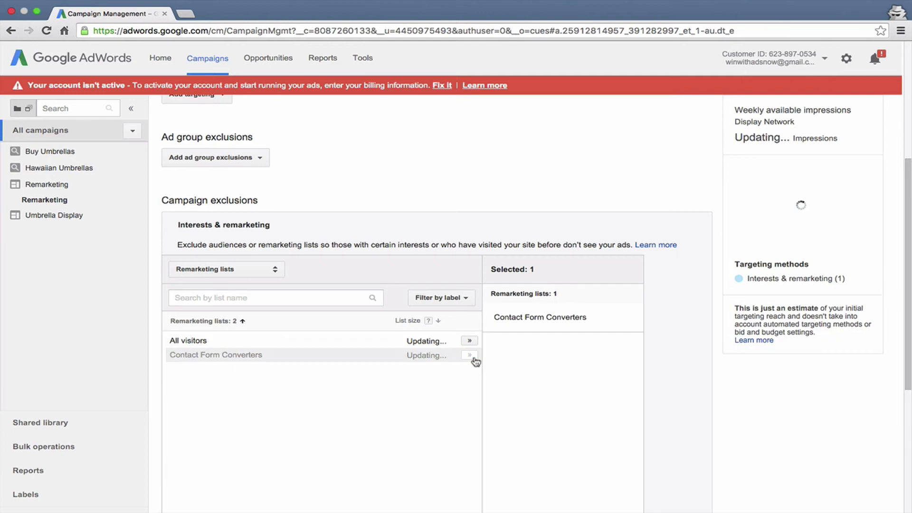
scroll(532, 374, "down", 5)
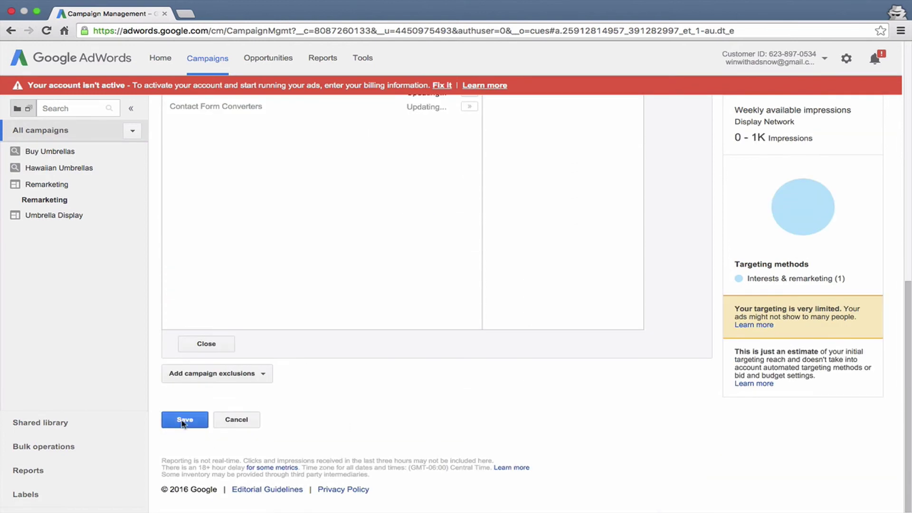
left_click(184, 420)
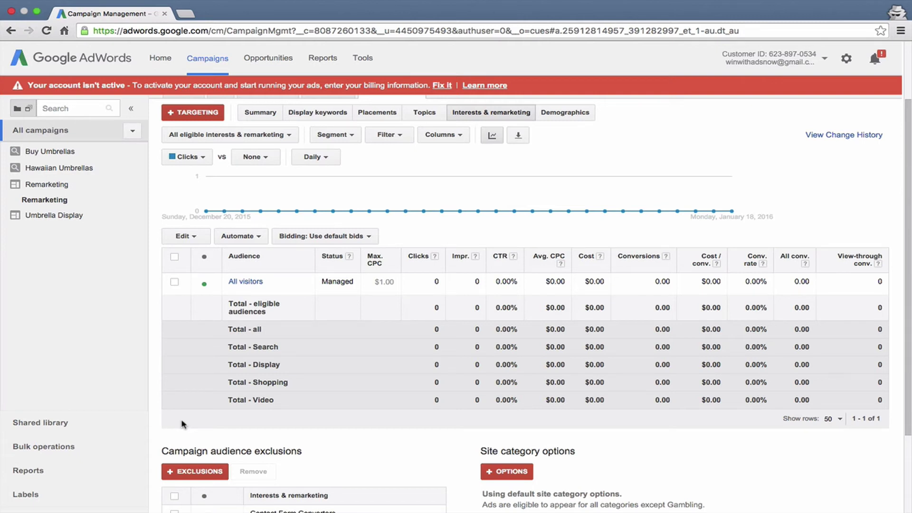
- Open the campaign's site category options and exclude all six Sensitive content categories, from Crime, police, and emergency through Sexually suggestive
scroll(349, 310, "down", 3)
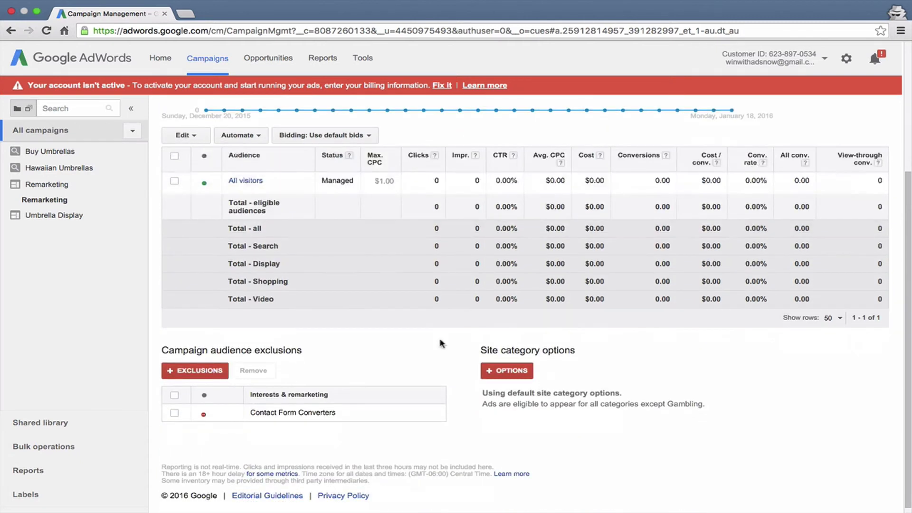
left_click(514, 373)
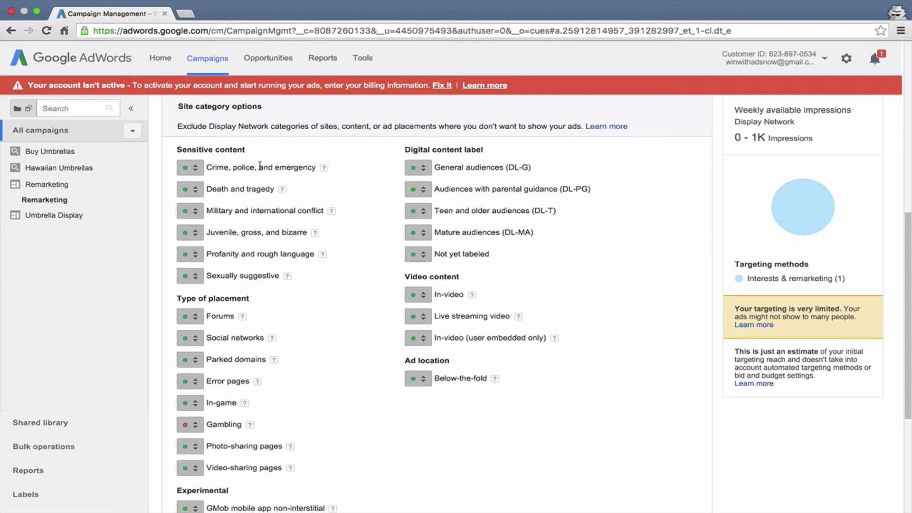
left_click(186, 172)
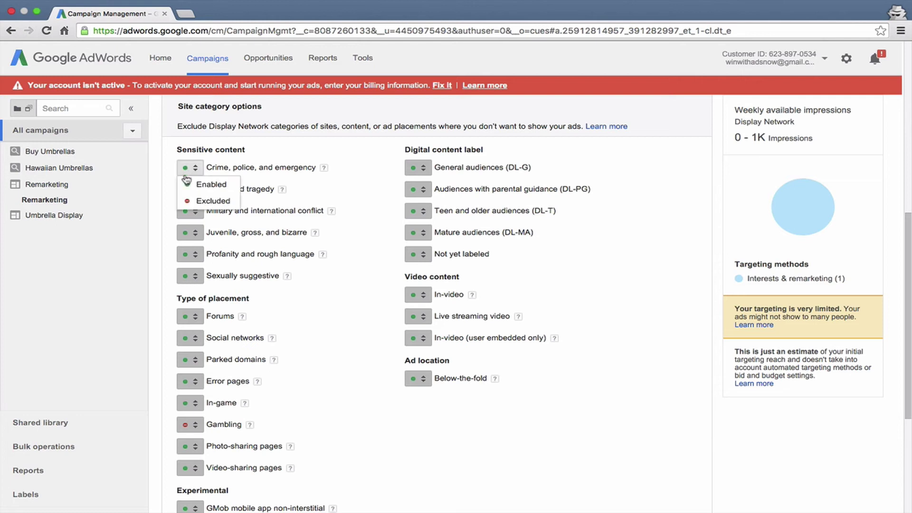
left_click(193, 202)
left_click(189, 194)
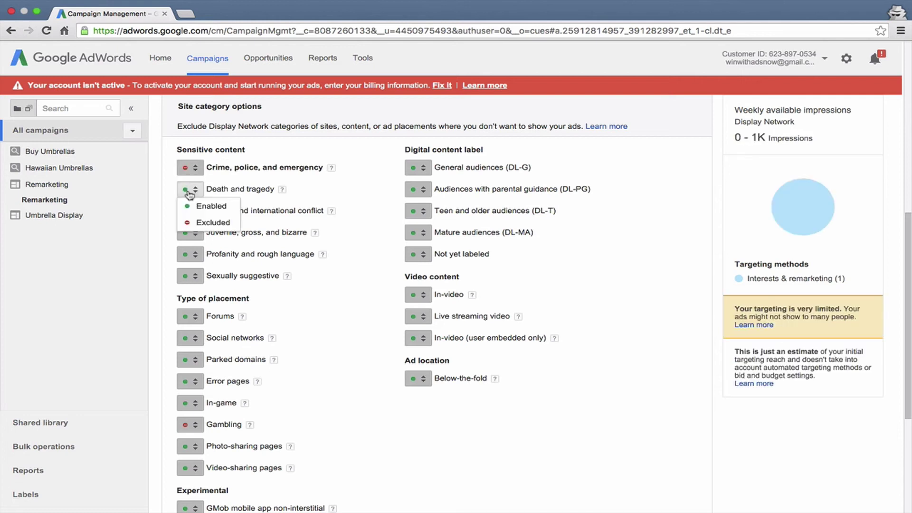
left_click(190, 222)
left_click(193, 211)
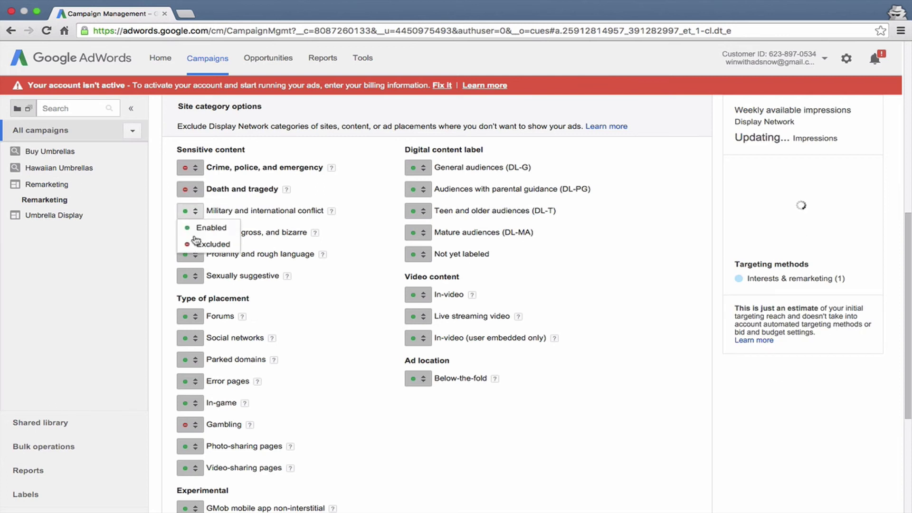
left_click(196, 242)
left_click(191, 232)
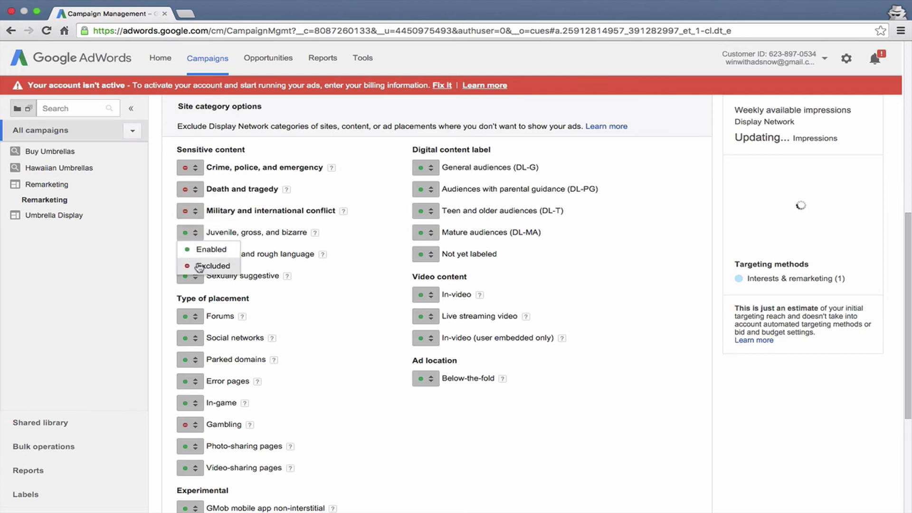
left_click(199, 267)
left_click(189, 255)
left_click(191, 287)
left_click(192, 277)
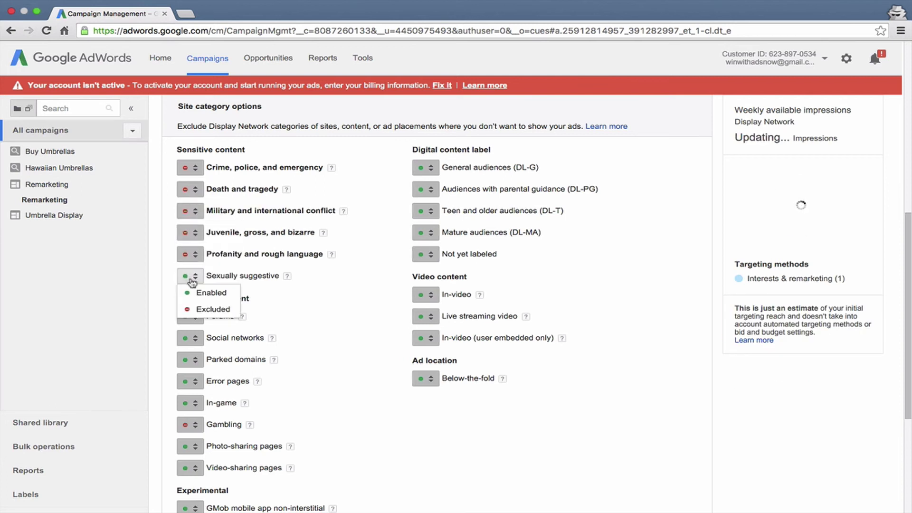
left_click(204, 309)
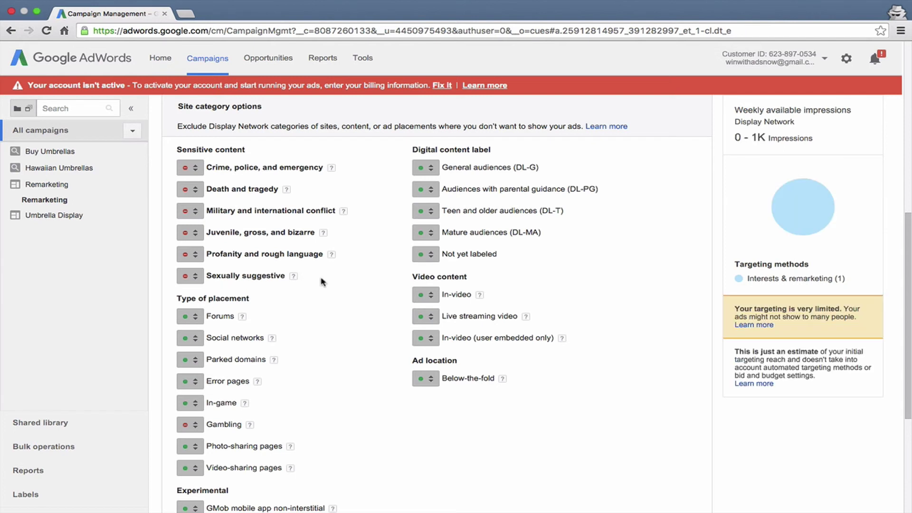
- Exclude Mature audiences (DL-MA) under the Digital content label categories
scroll(323, 282, "down", 2)
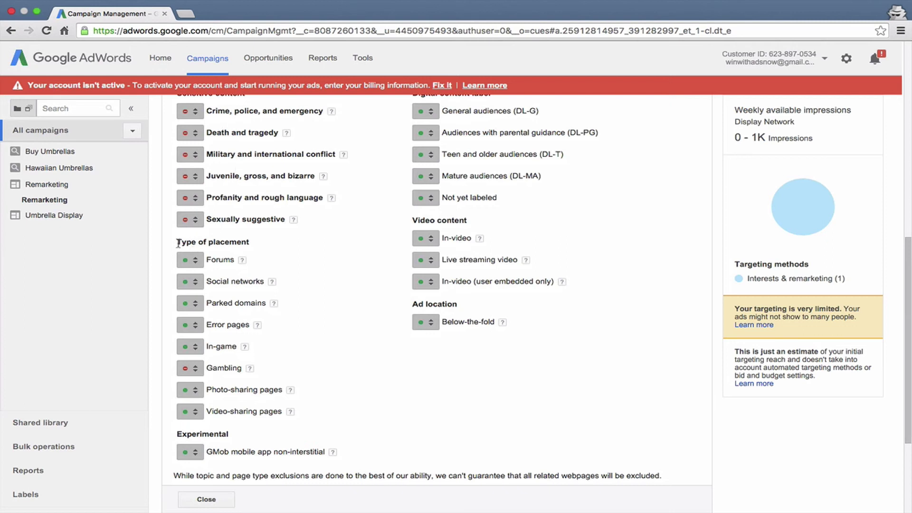
triple_click(210, 234)
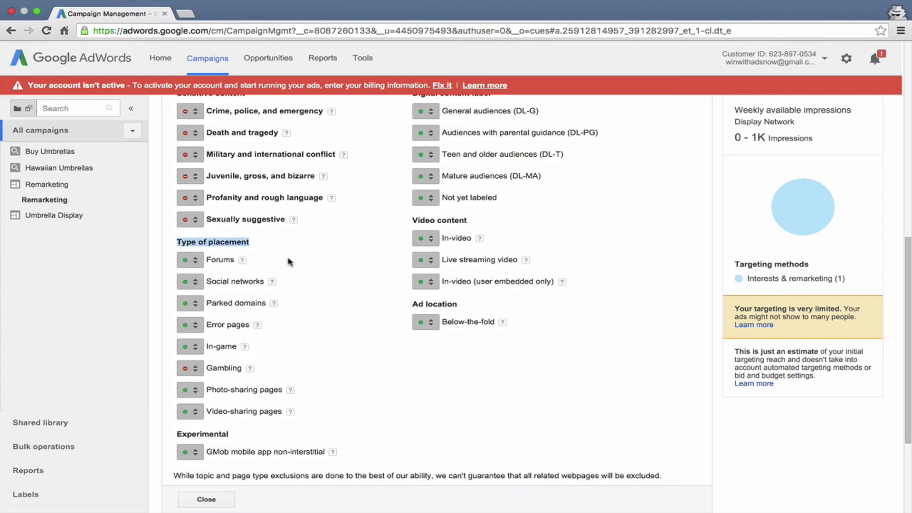
scroll(289, 262, "up", 1)
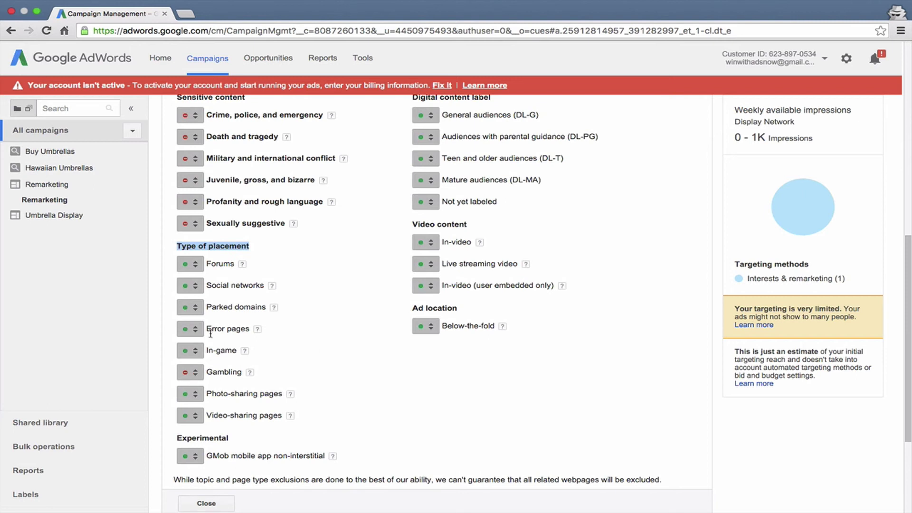
left_click(189, 250)
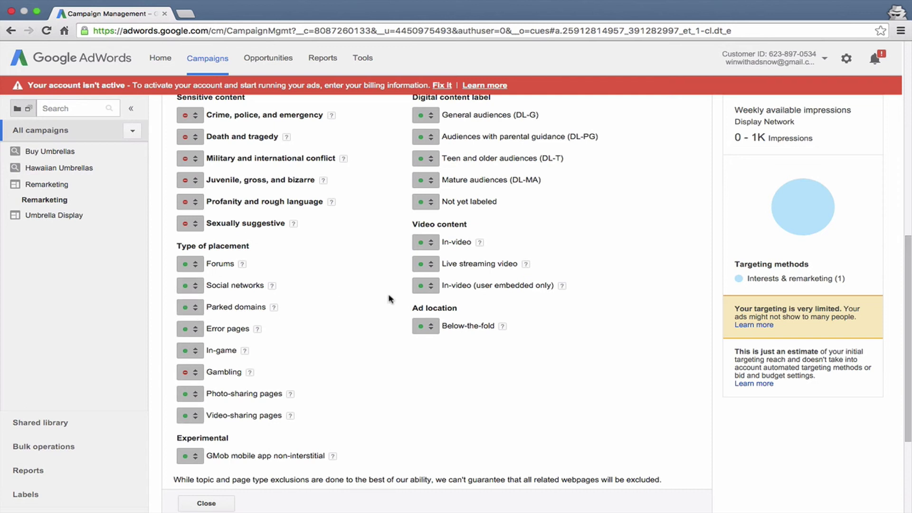
scroll(390, 299, "up", 1)
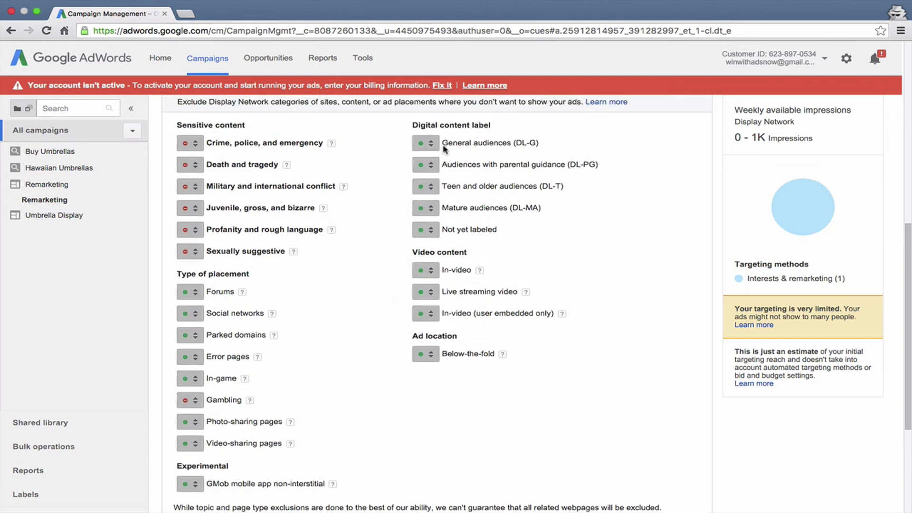
left_click(424, 215)
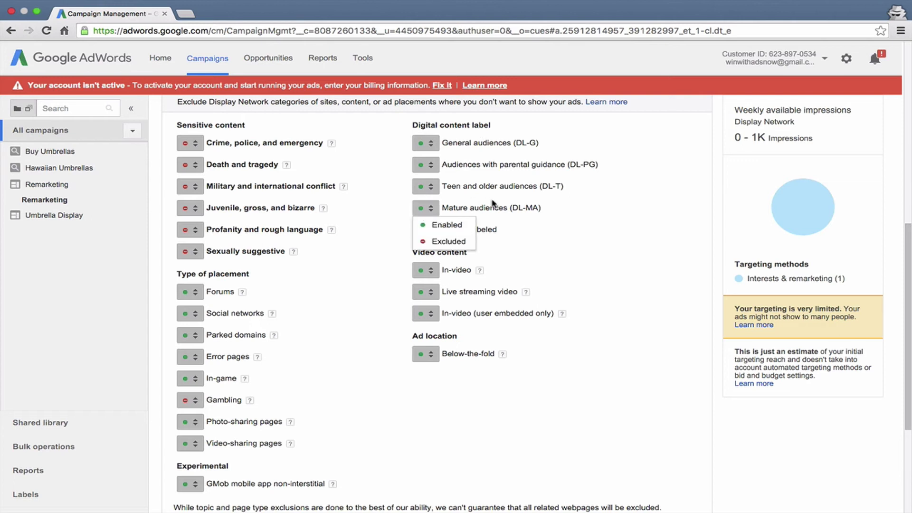
left_click(429, 244)
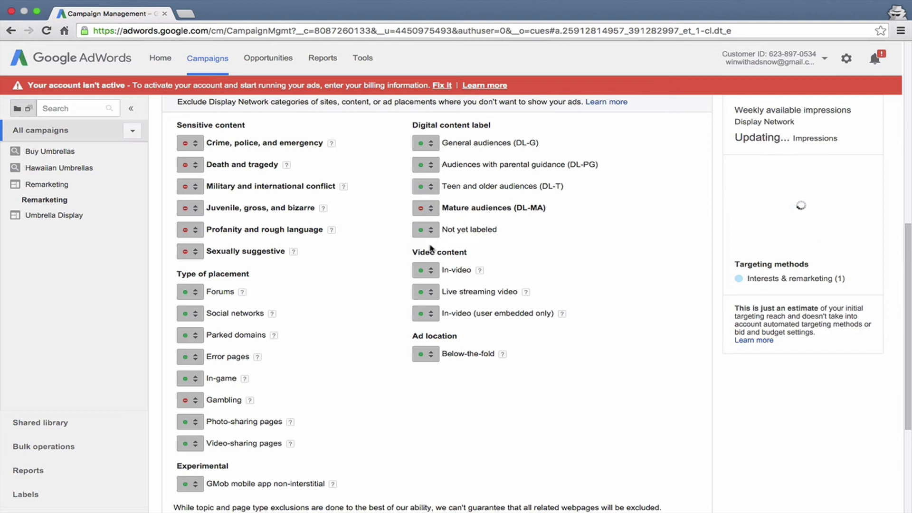
- Exclude the experimental GMob mobile app non-interstitial category and save the site category exclusions
scroll(383, 325, "down", 1)
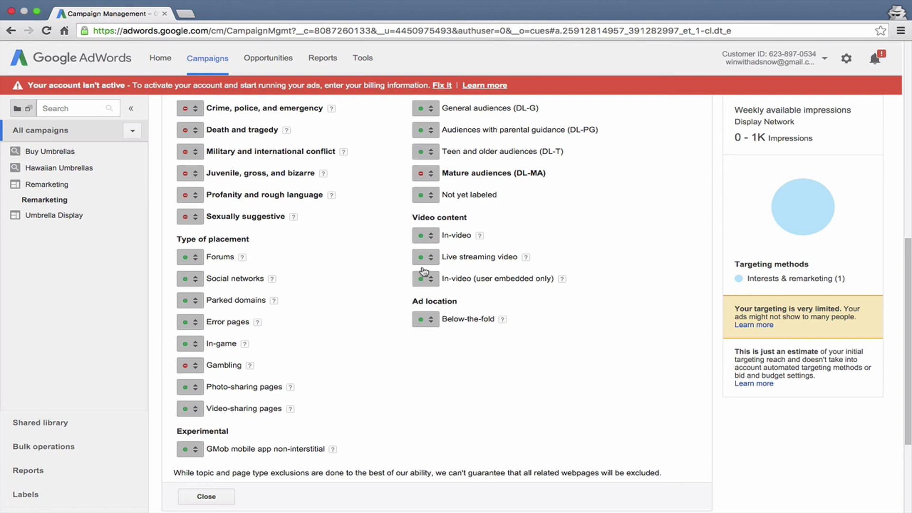
scroll(390, 319, "down", 1)
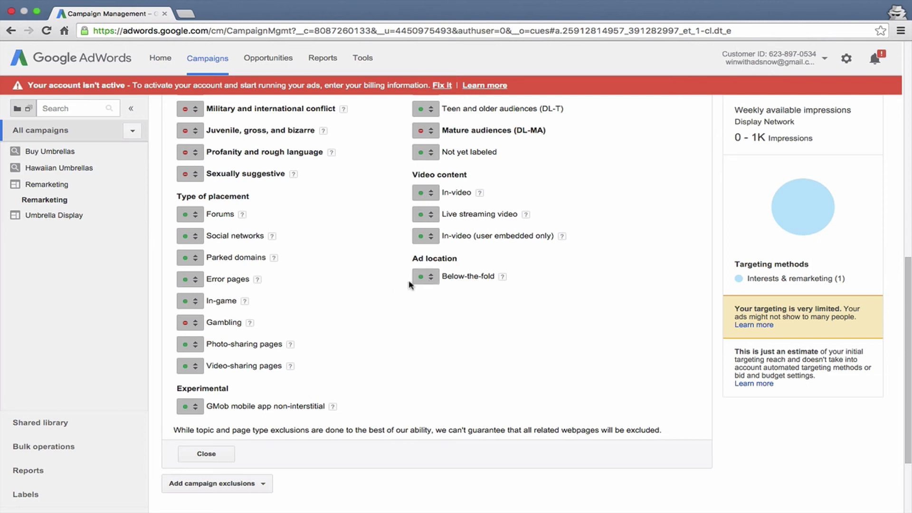
scroll(359, 328, "down", 2)
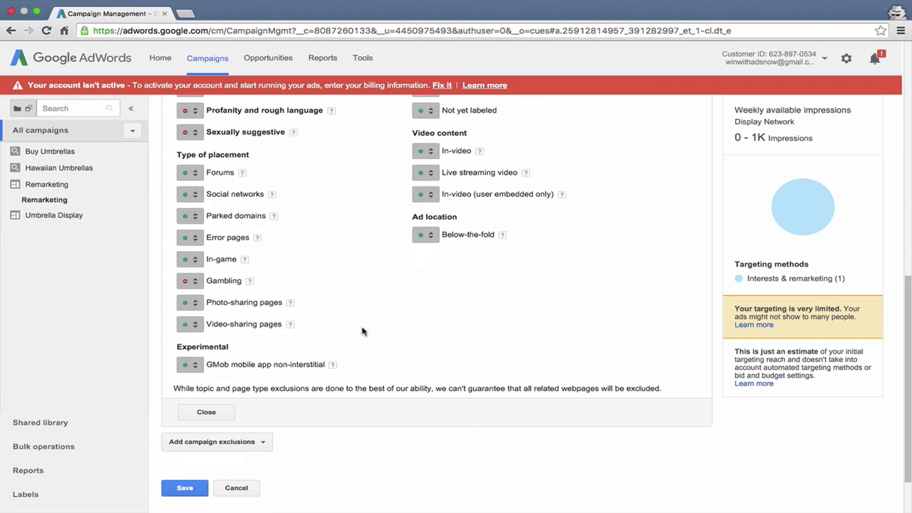
left_click(185, 368)
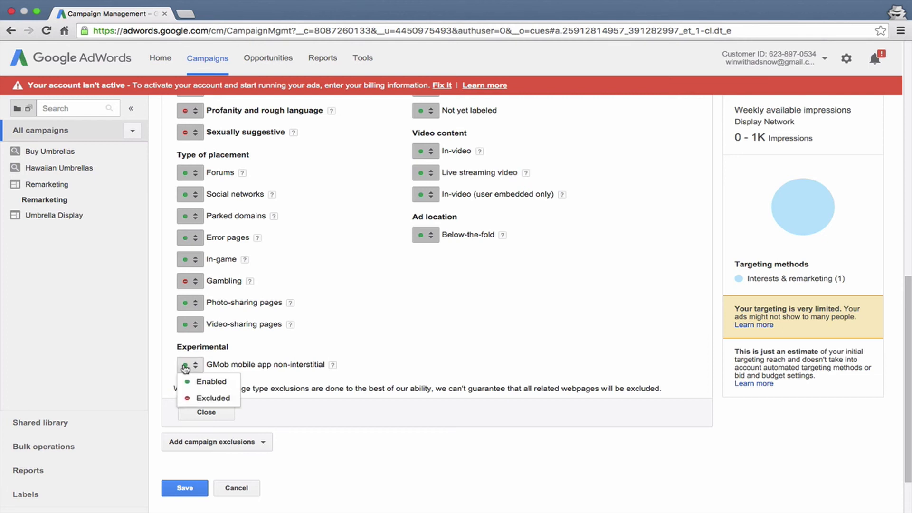
left_click(201, 399)
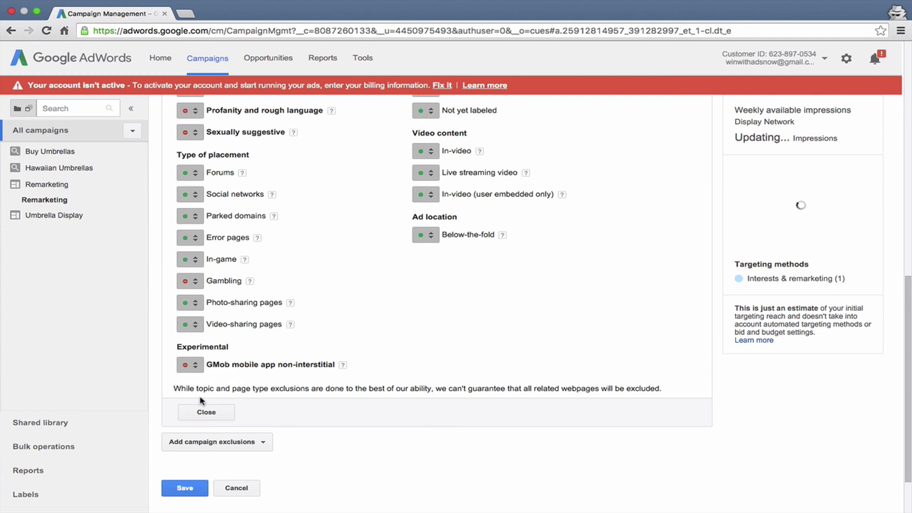
left_click(184, 489)
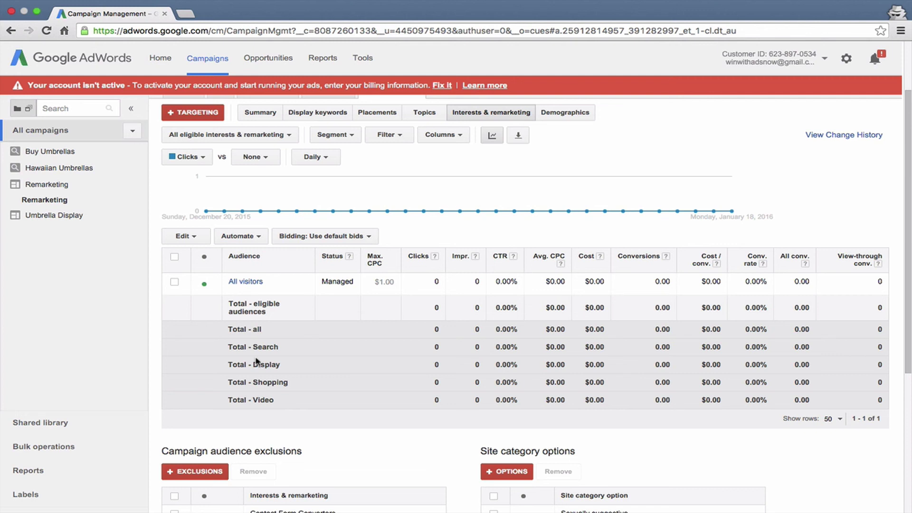
scroll(256, 362, "down", 5)
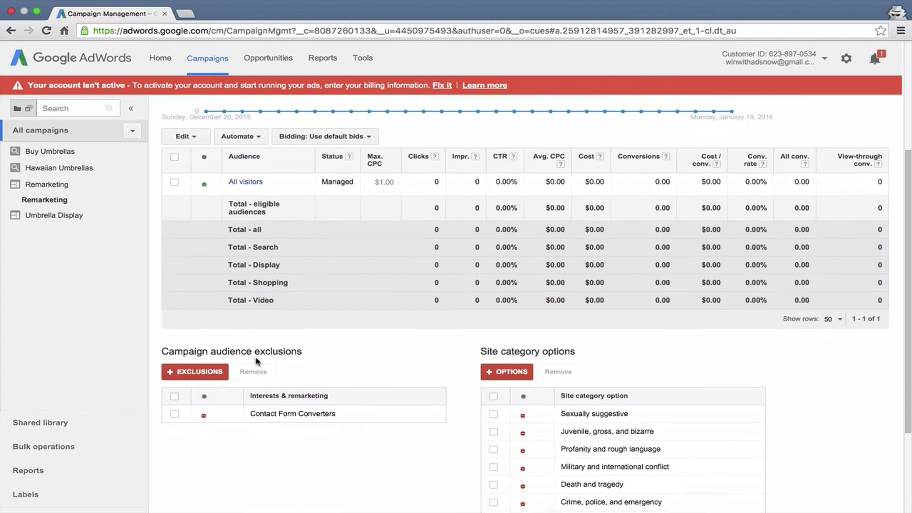
scroll(255, 362, "up", 5)
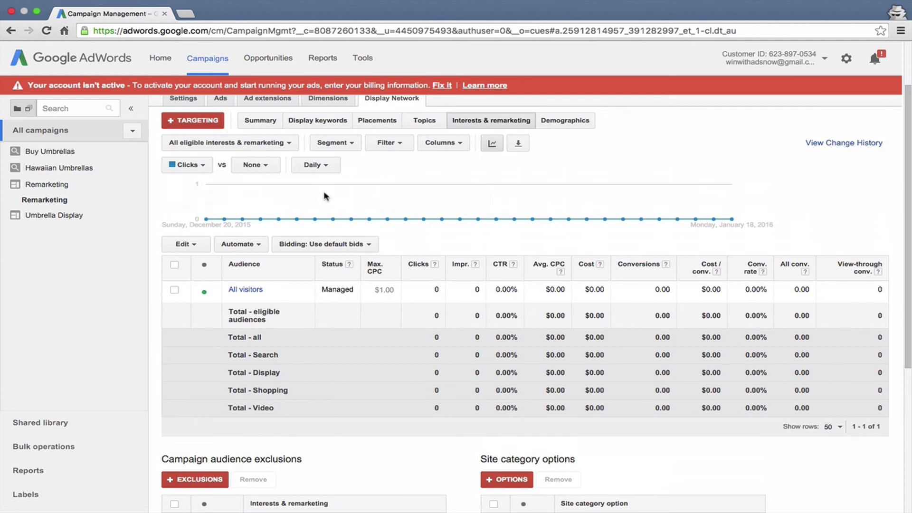
- Open the campaign placement exclusions for the Remarketing ad group and enter adsenseformobileapps.com as a placement
left_click(366, 122)
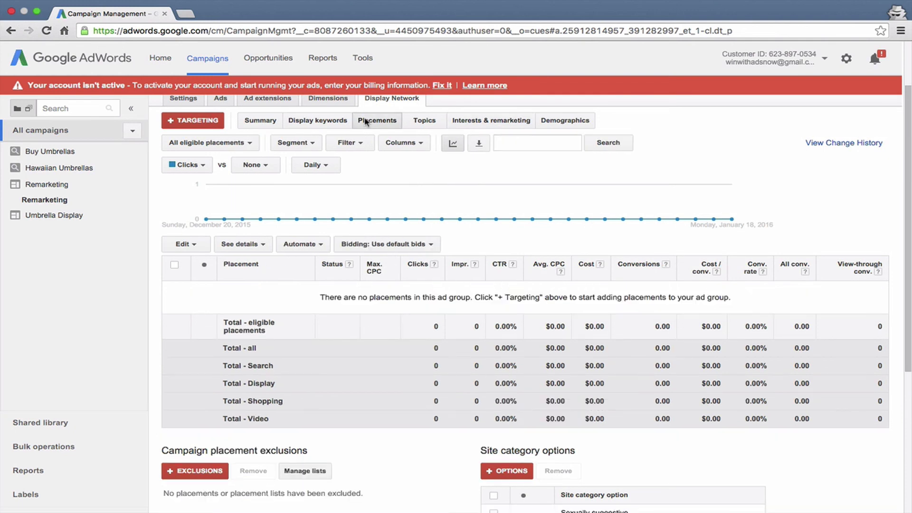
scroll(272, 281, "down", 1)
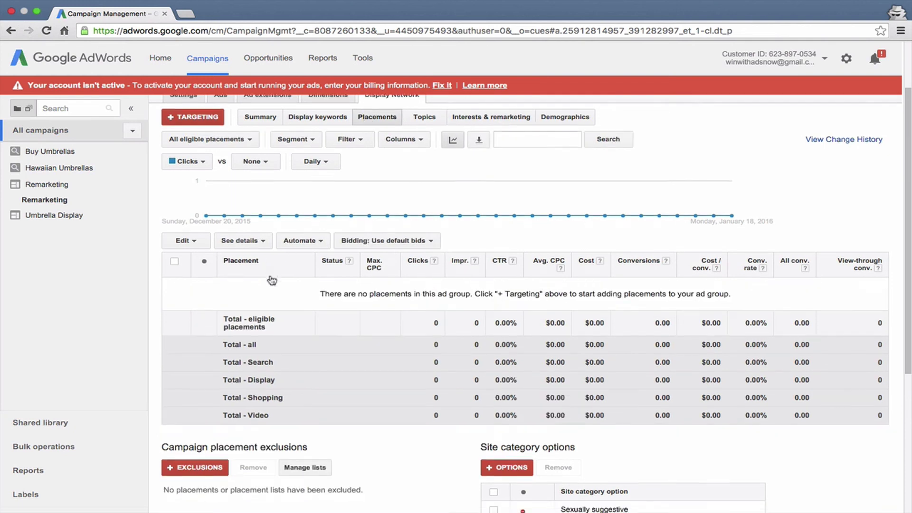
scroll(272, 281, "down", 2)
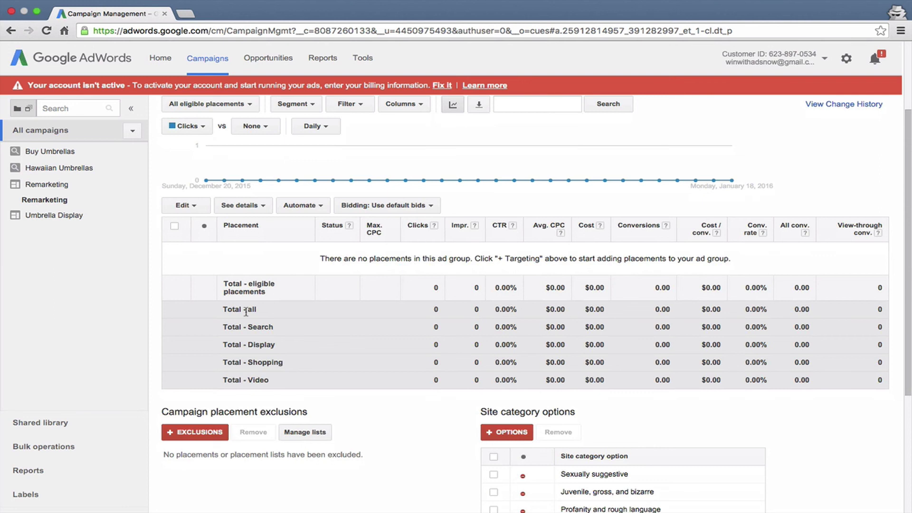
left_click(192, 431)
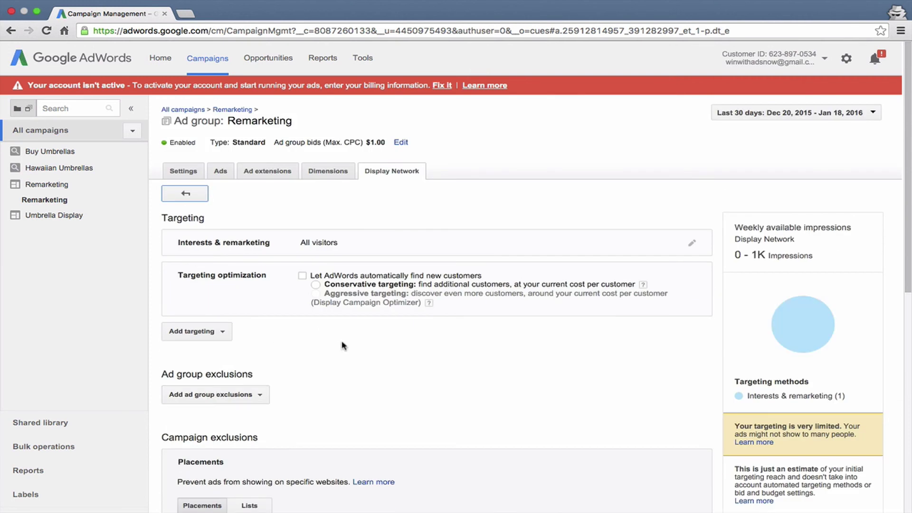
scroll(332, 359, "down", 2)
scroll(331, 356, "down", 2)
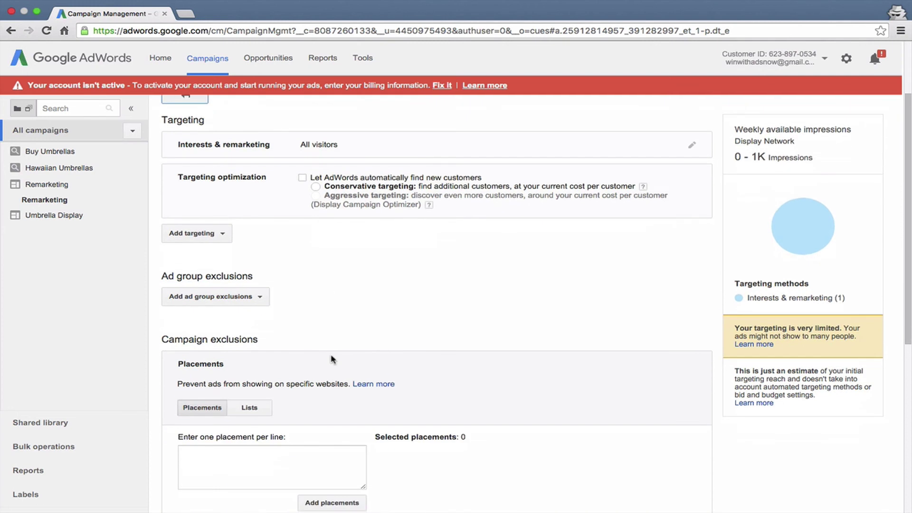
scroll(332, 356, "down", 5)
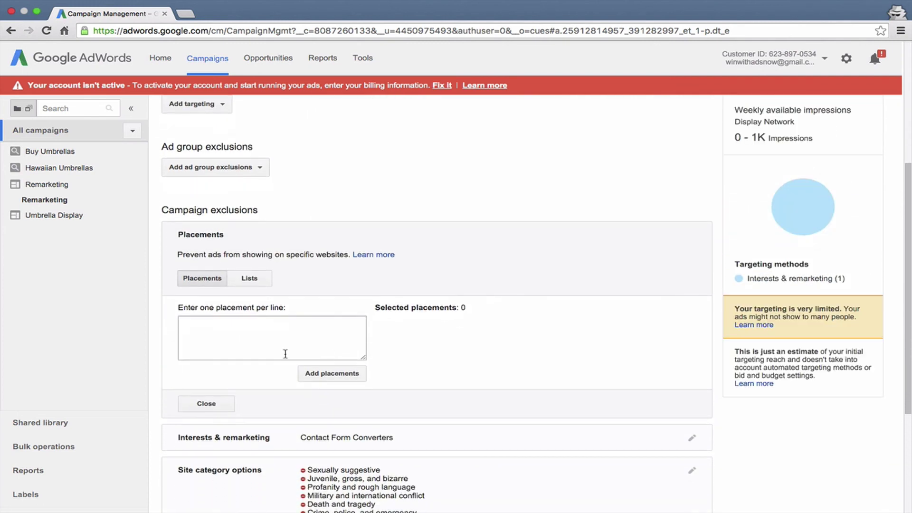
left_click(281, 350)
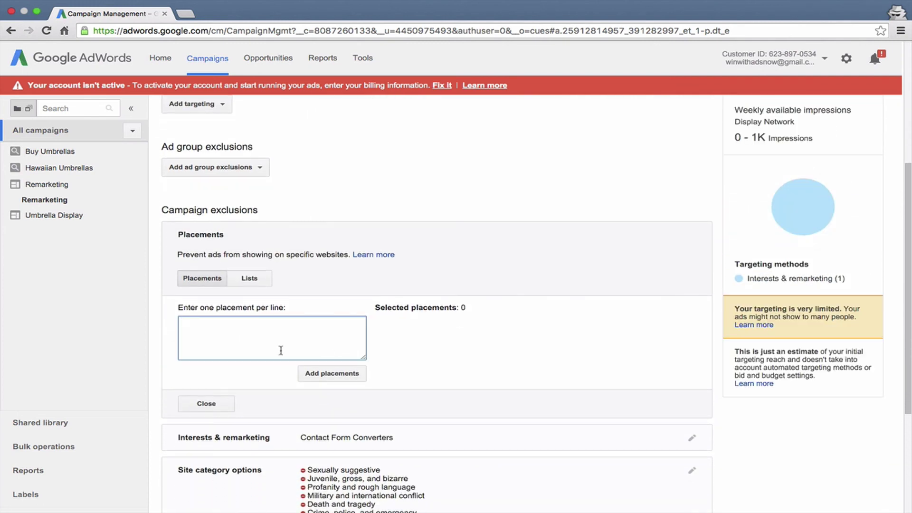
type("adsenseformobileapps.com")
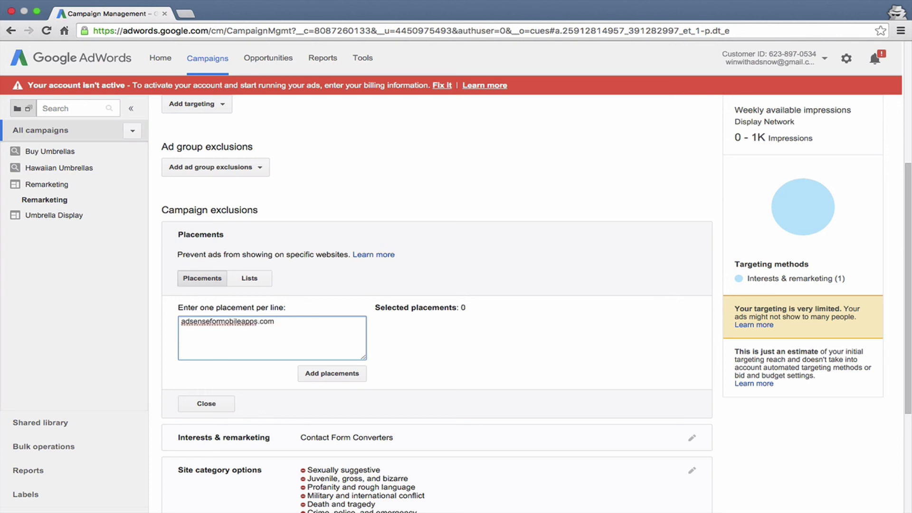
- Look up adsenseformobileapps.com on the web in a separate tab and read the AdWords Help article "Showing ads in mobile apps"
key("super+a")
key("super+c")
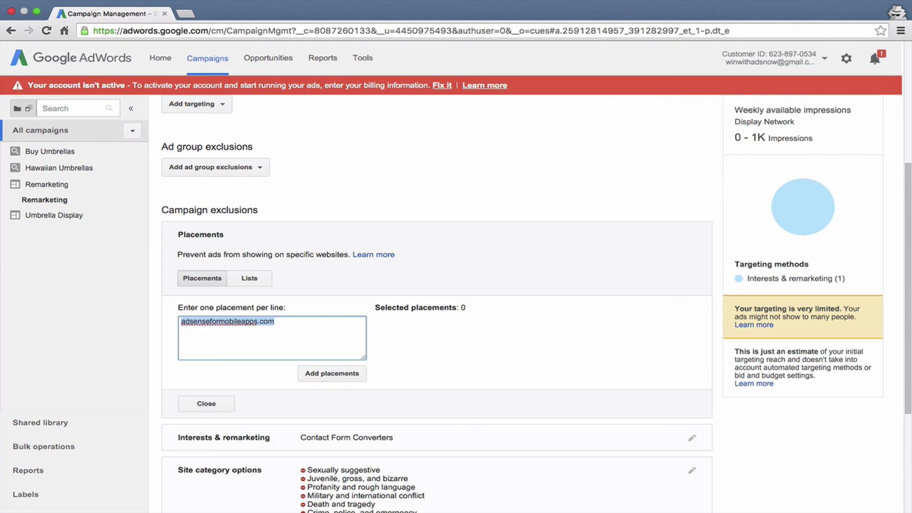
key("super+t")
key("super+v")
key("Return")
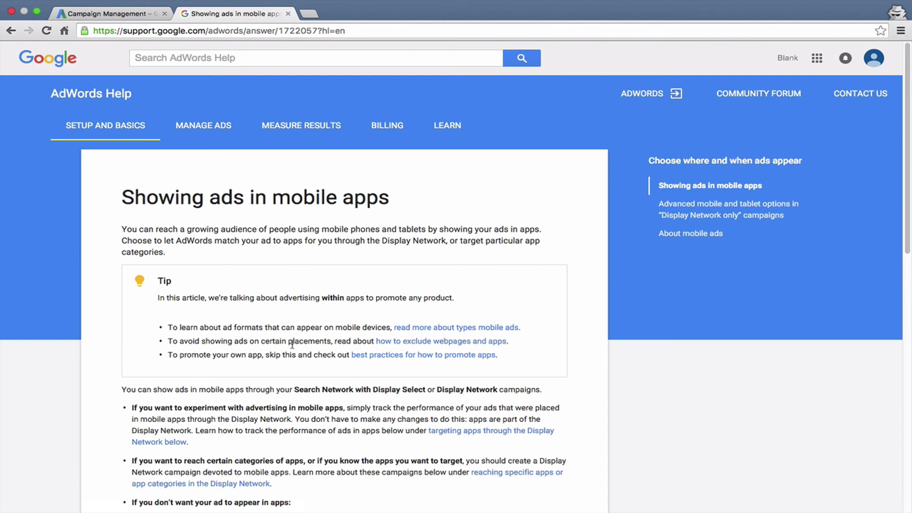
scroll(292, 344, "down", 5)
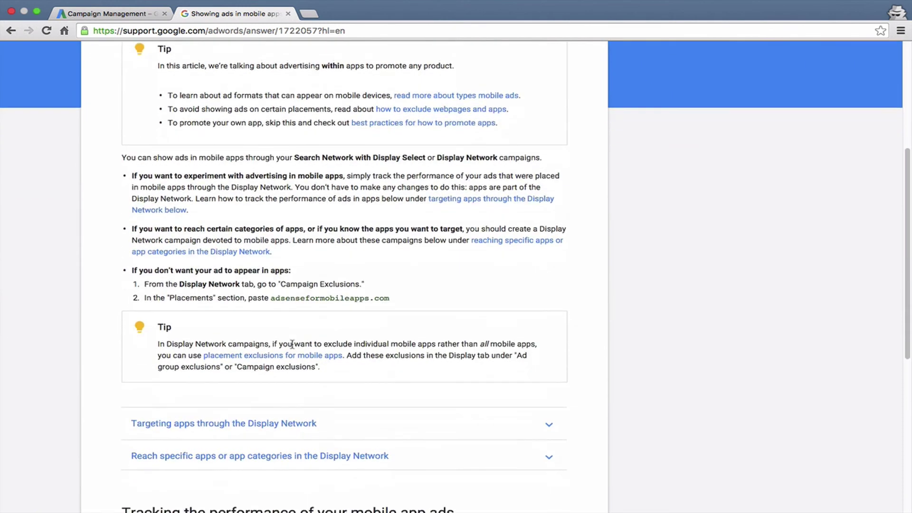
scroll(294, 346, "up", 6)
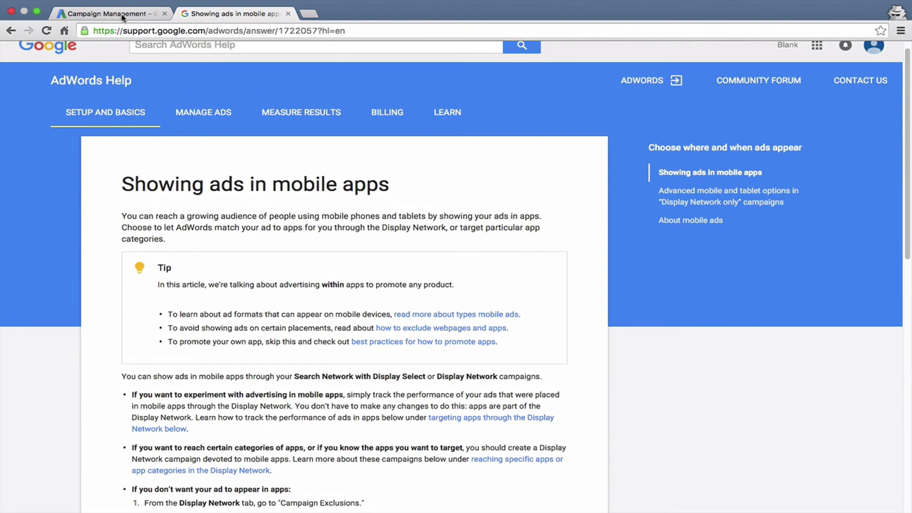
- Return to the campaign, add the entered adsenseformobileapps.com to the excluded placements, save, and review the campaign placement exclusions
left_click(122, 19)
left_click(320, 375)
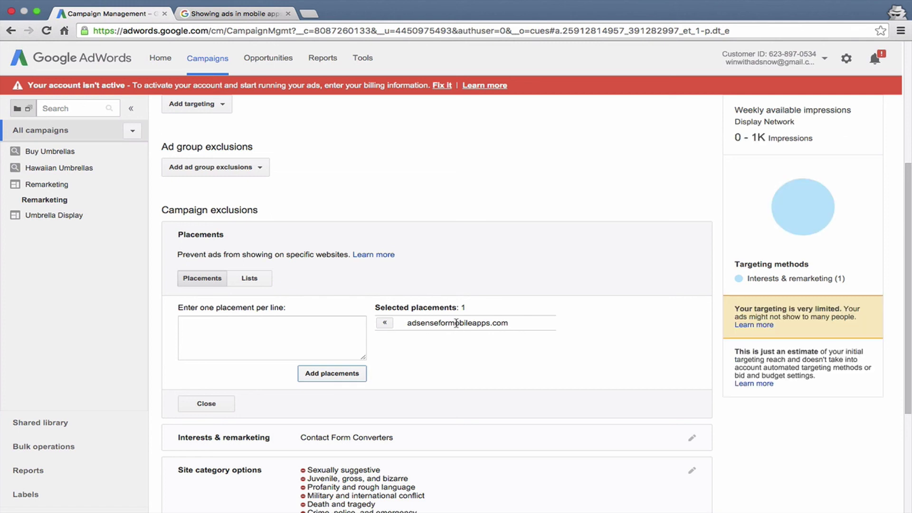
scroll(456, 323, "down", 5)
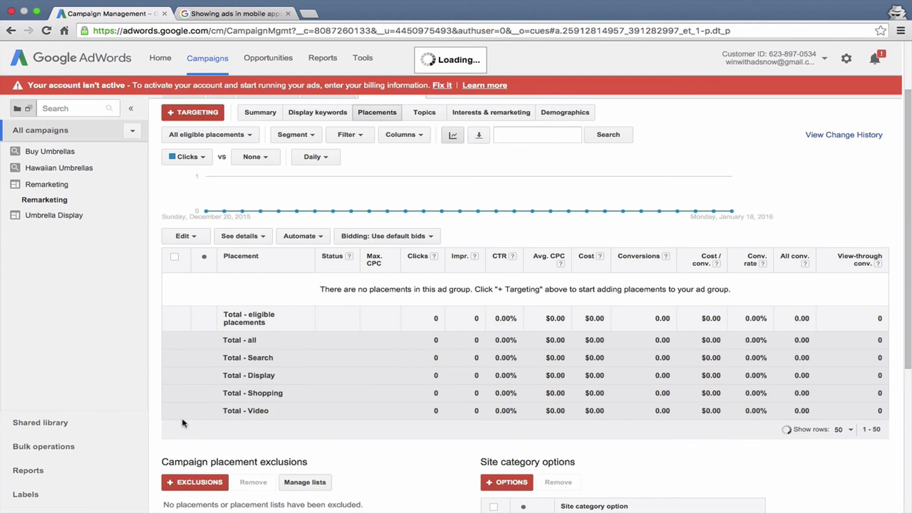
scroll(365, 371, "down", 3)
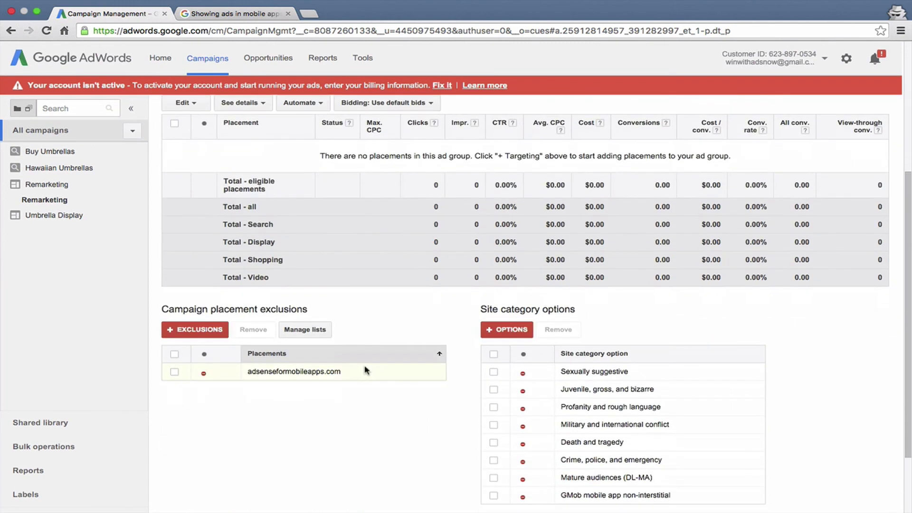
left_click_drag(356, 372, 245, 372)
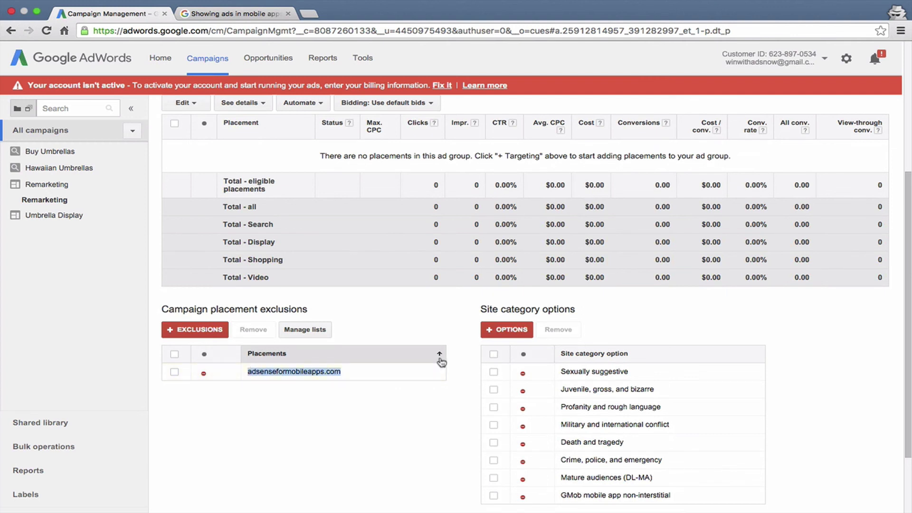
scroll(441, 362, "up", 5)
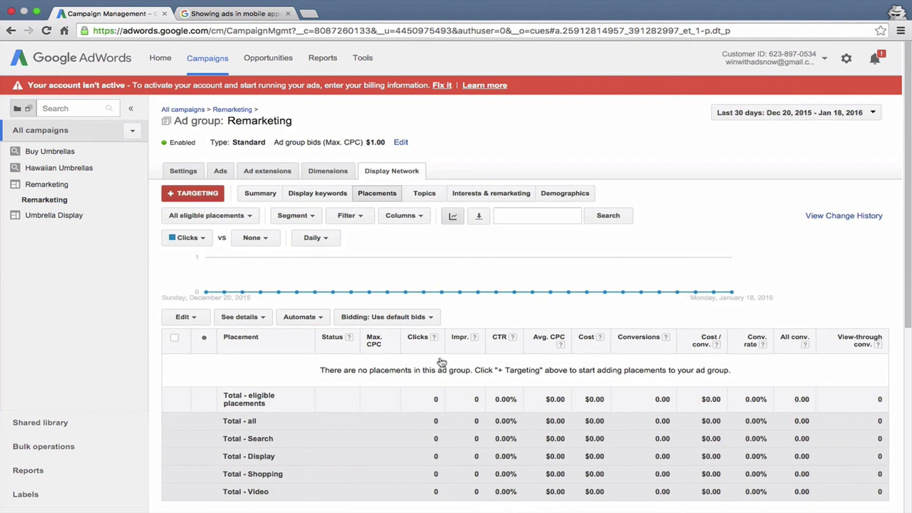